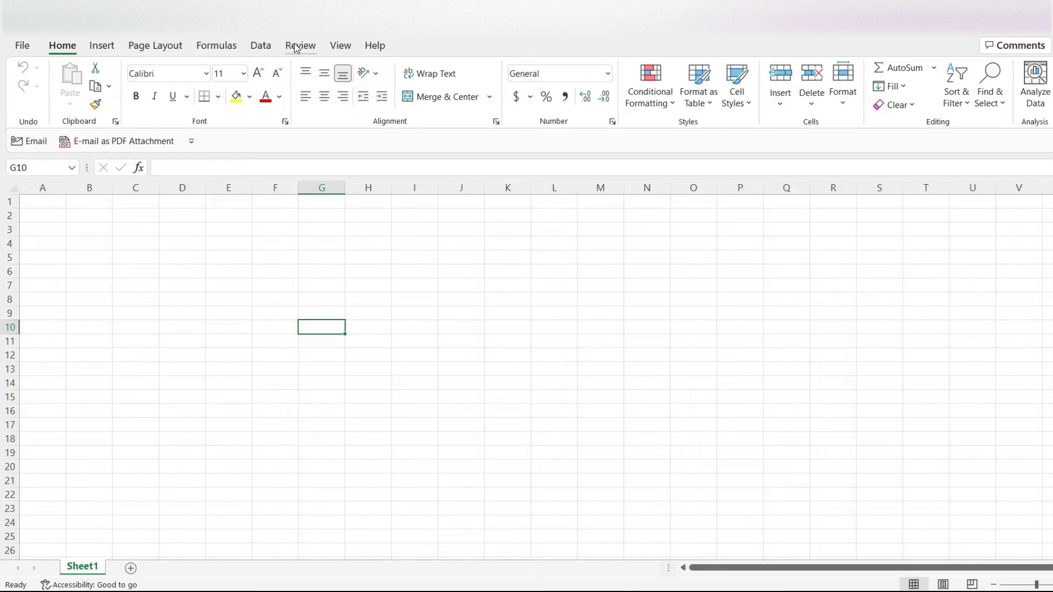
- Switch the sheet to Page Break Preview and set A1:O40 as the print area
left_click(340, 46)
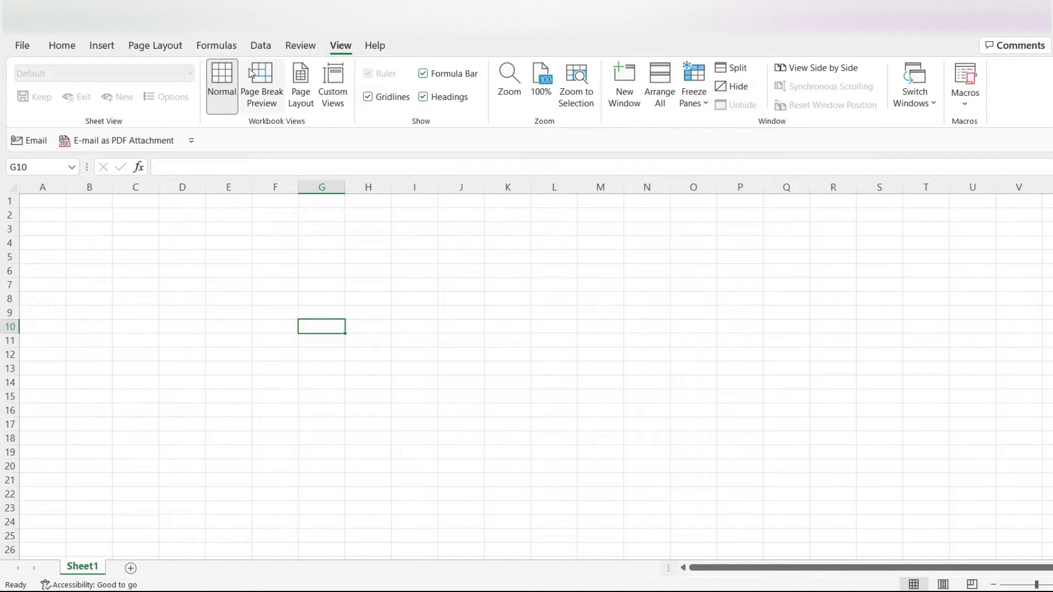
left_click(256, 87)
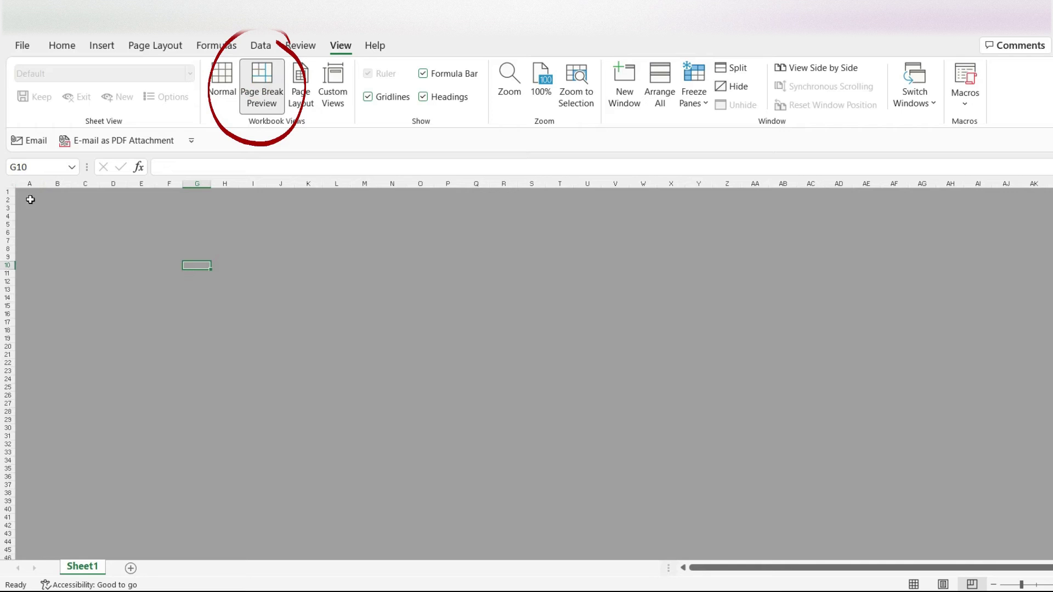
left_click_drag(37, 192, 423, 509)
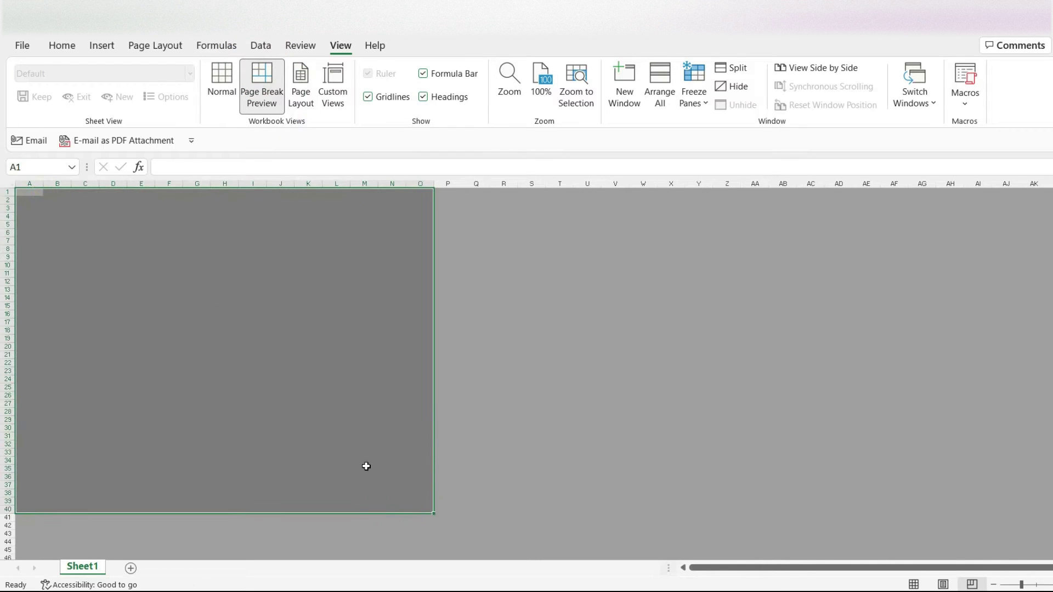
right_click(256, 368)
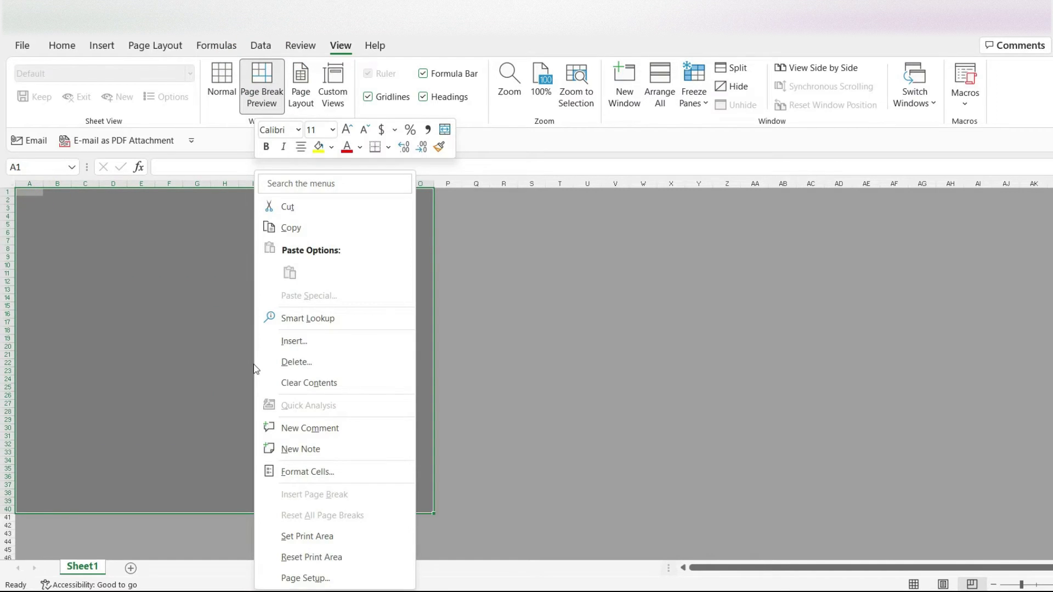
left_click(304, 536)
left_click(476, 387)
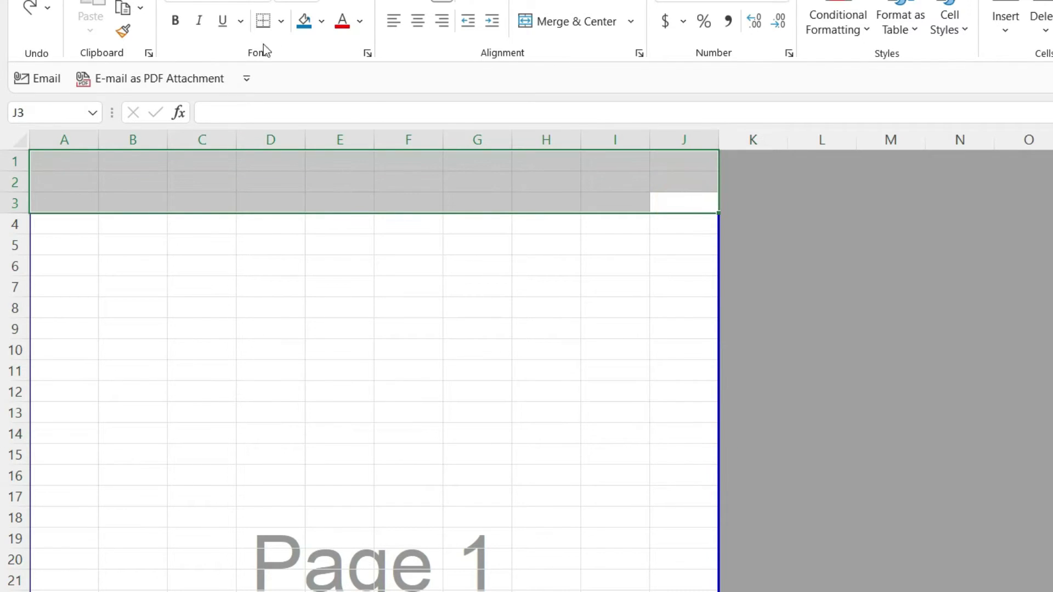
- Fill rows 1–3 dark blue and enter 'Ravens Inc.', 'Income Statement', 'For the 12 Months Ended December' in A1:A3
left_click(309, 19)
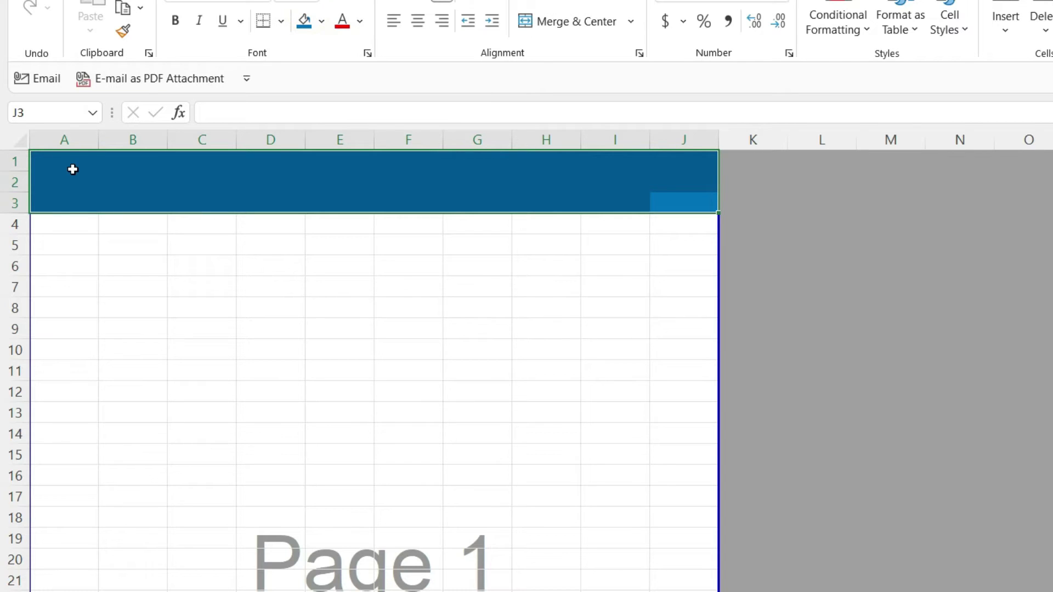
left_click(72, 164)
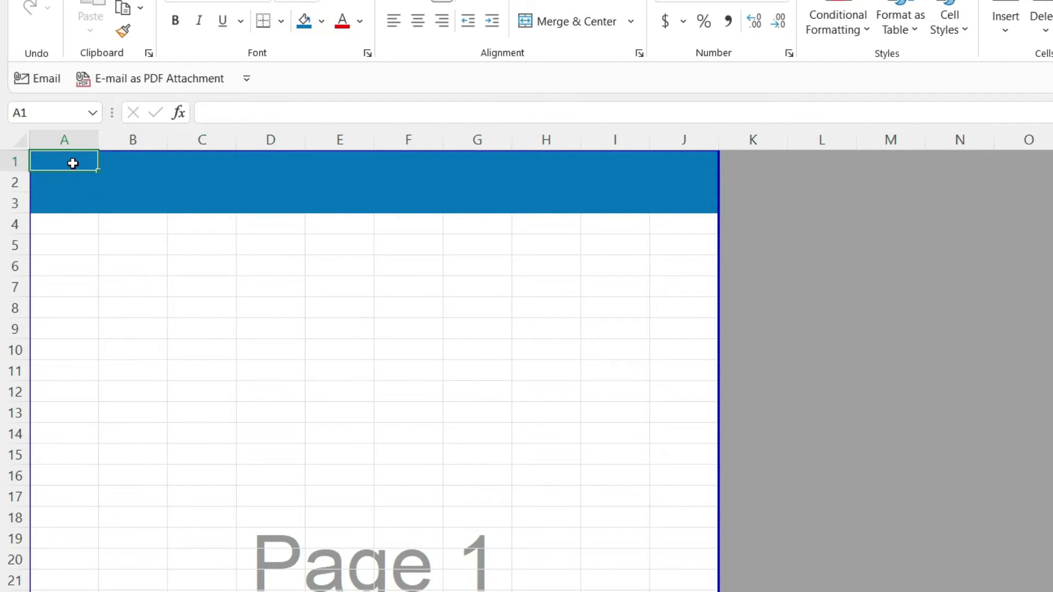
type("Ra")
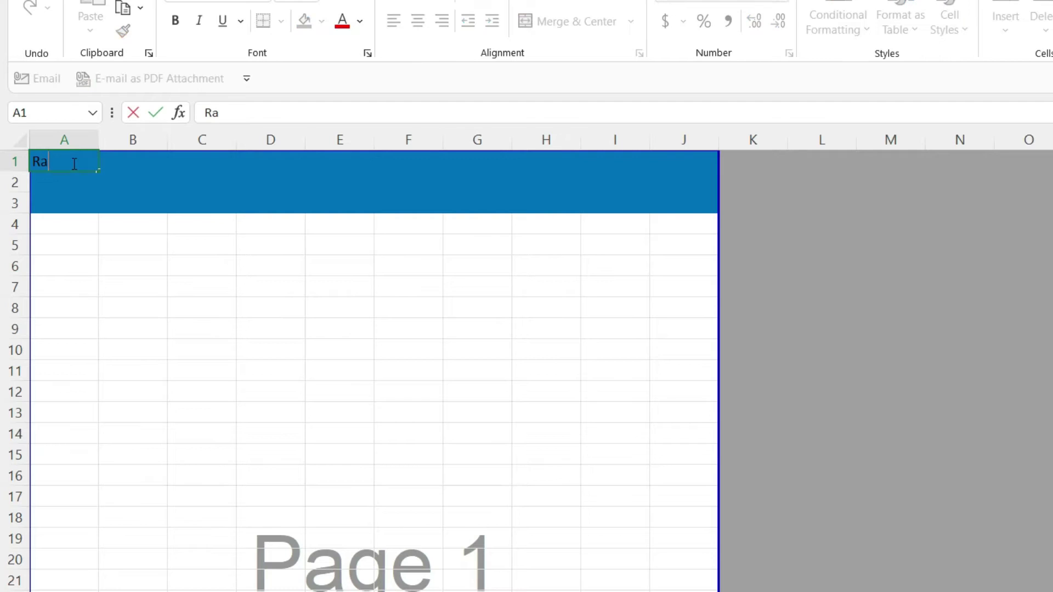
type("vens Inc.")
key("Return")
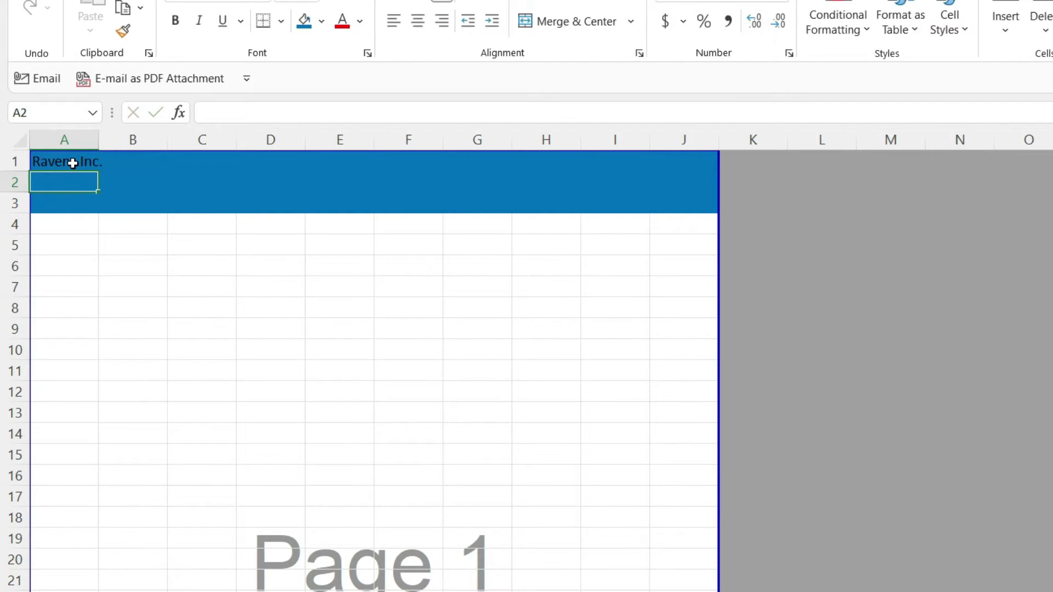
type("Income S")
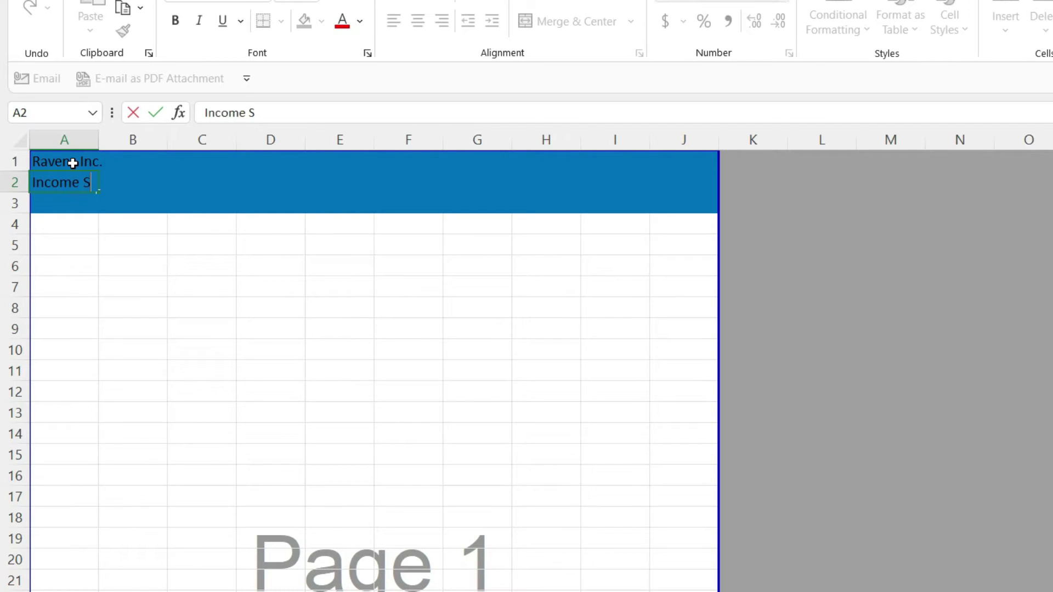
type("tatement")
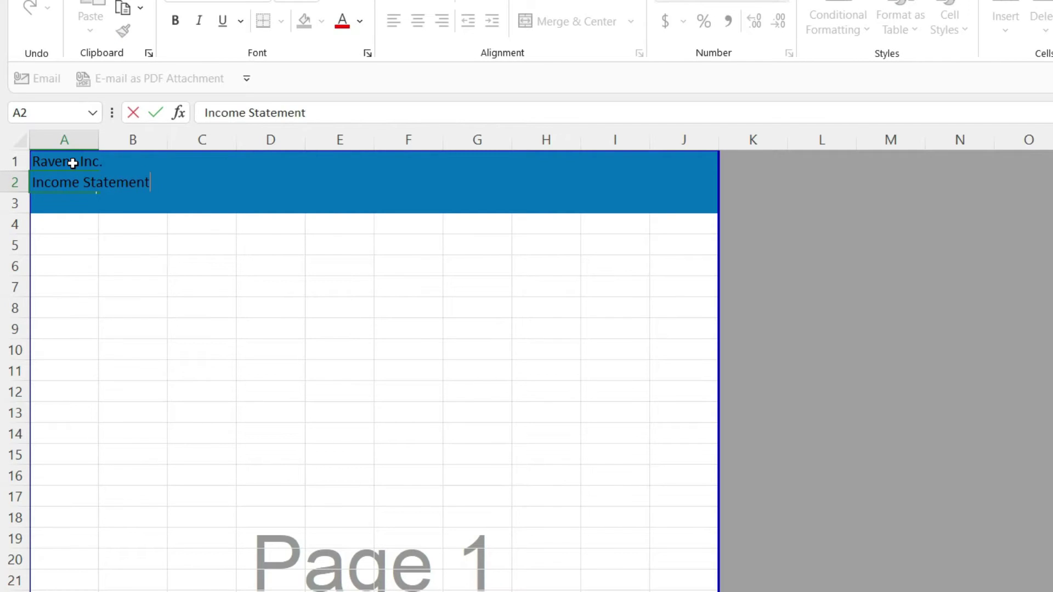
key("Return")
type("For th")
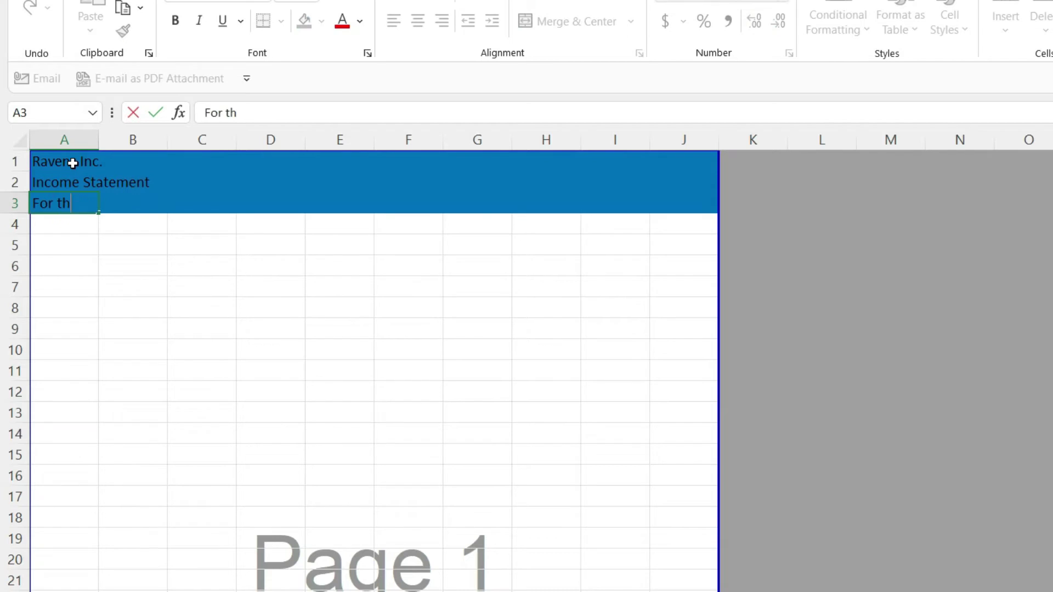
type("e 12 Mont")
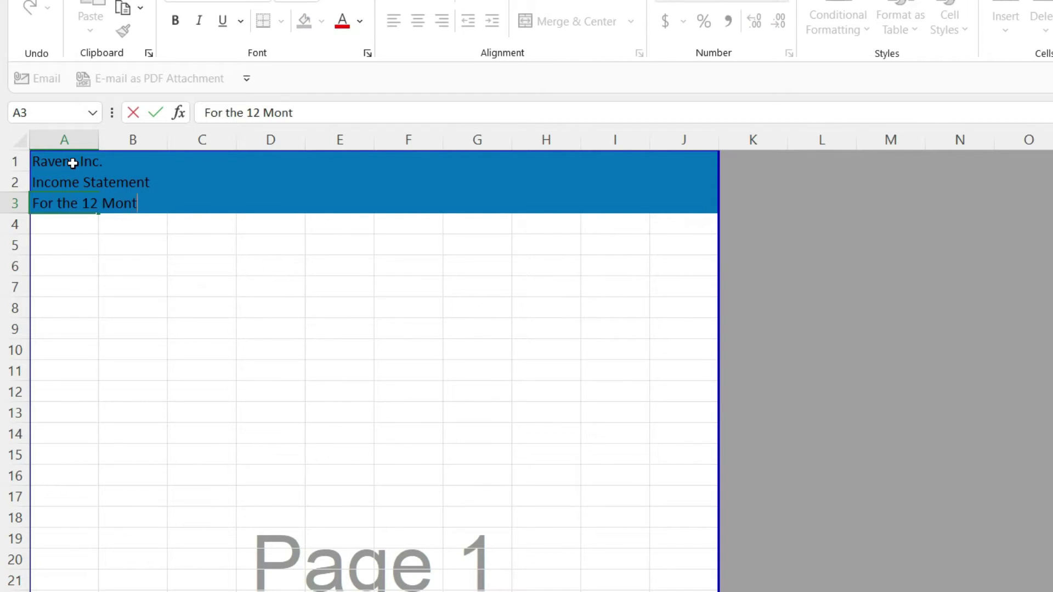
type("hs Ende")
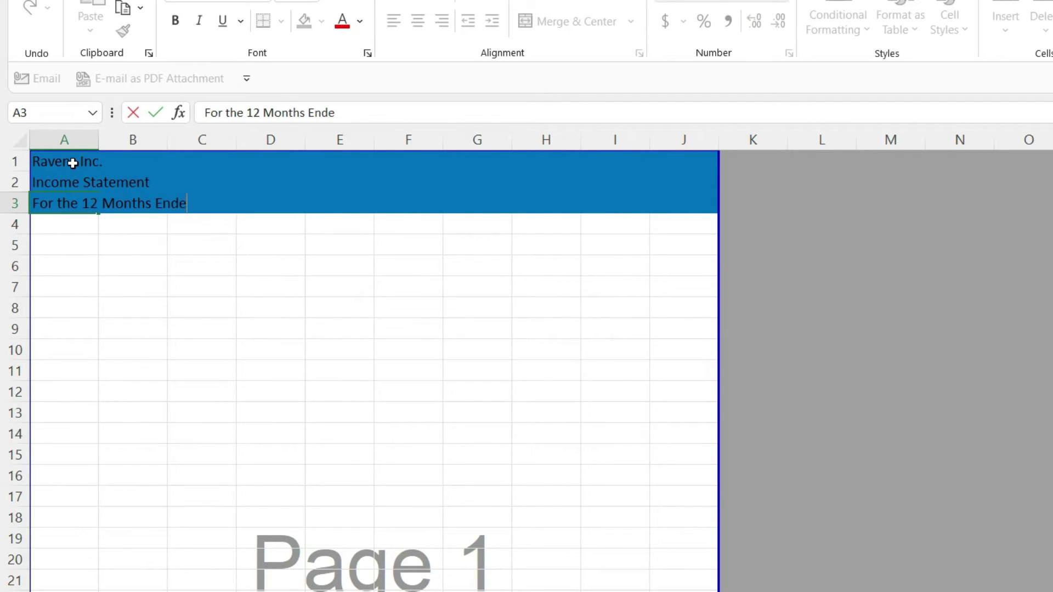
type("d December 31, 2022")
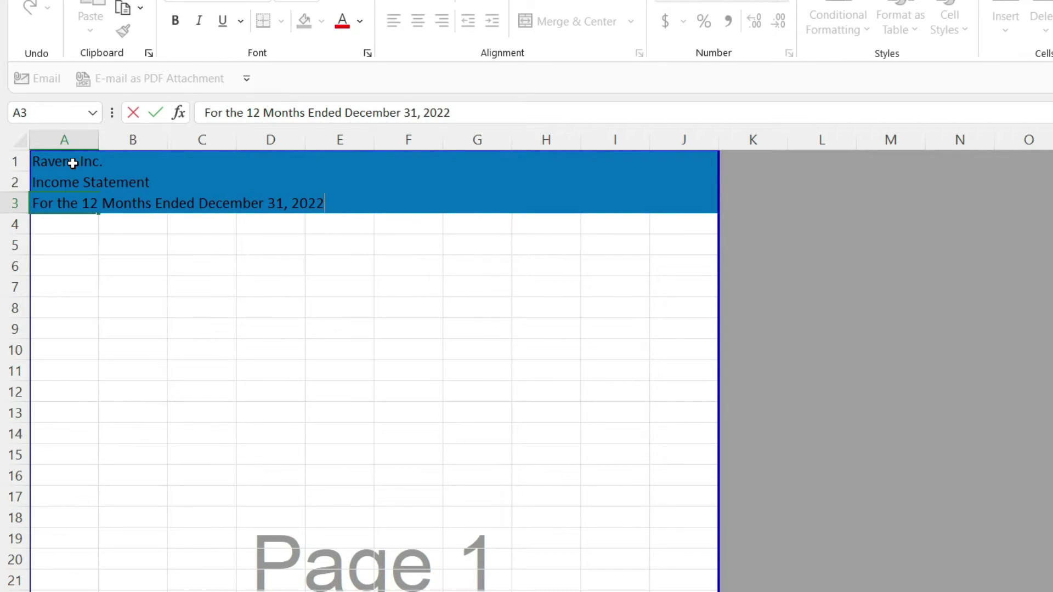
key("Return")
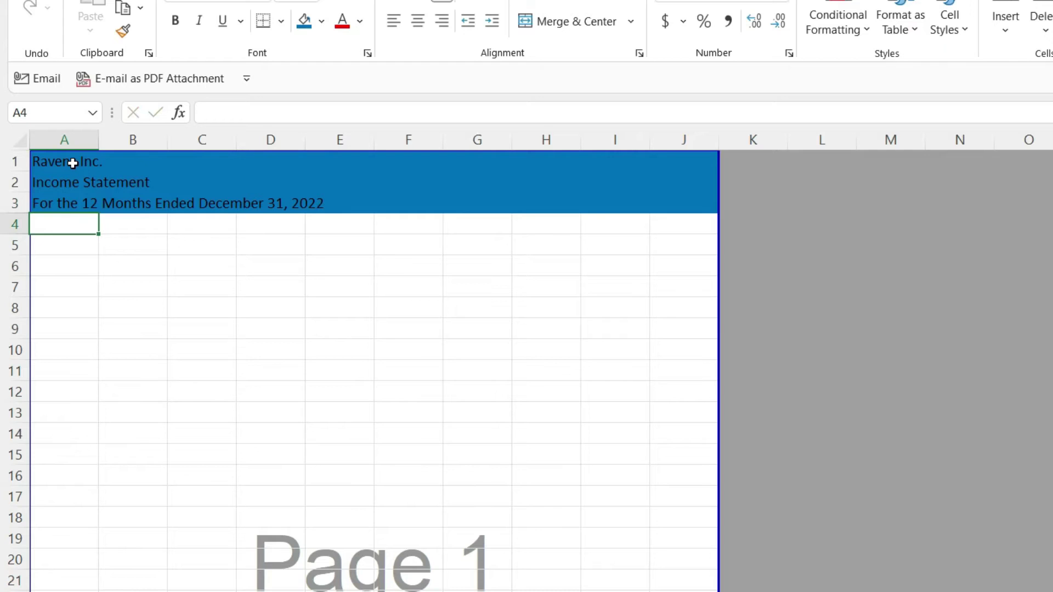
- Make the three title lines white and merge and center each across columns A–J
left_click_drag(33, 166, 42, 200)
left_click(359, 22)
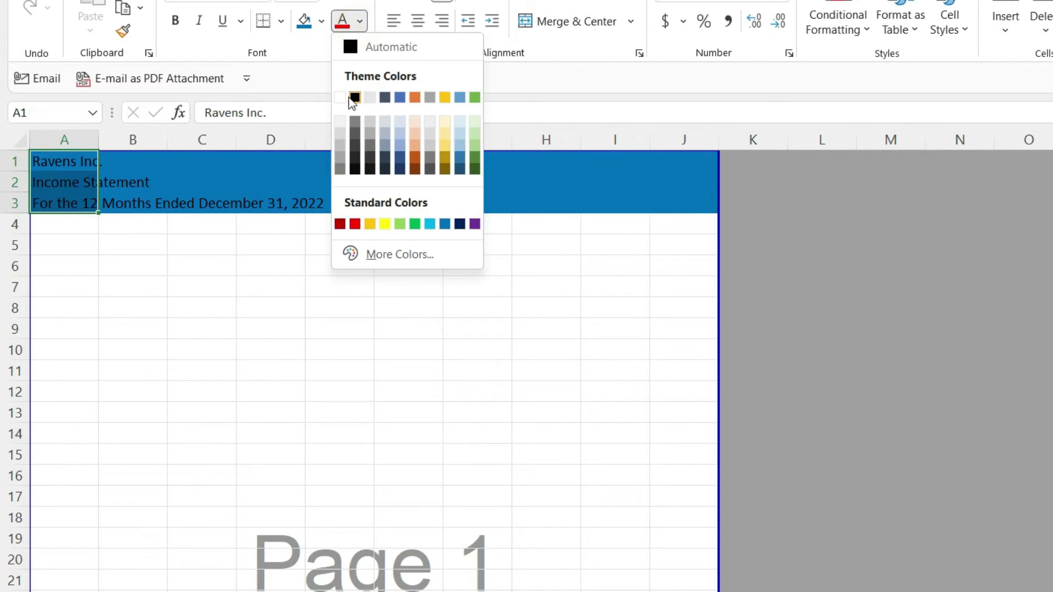
left_click(345, 98)
left_click_drag(55, 162, 707, 163)
left_click(558, 25)
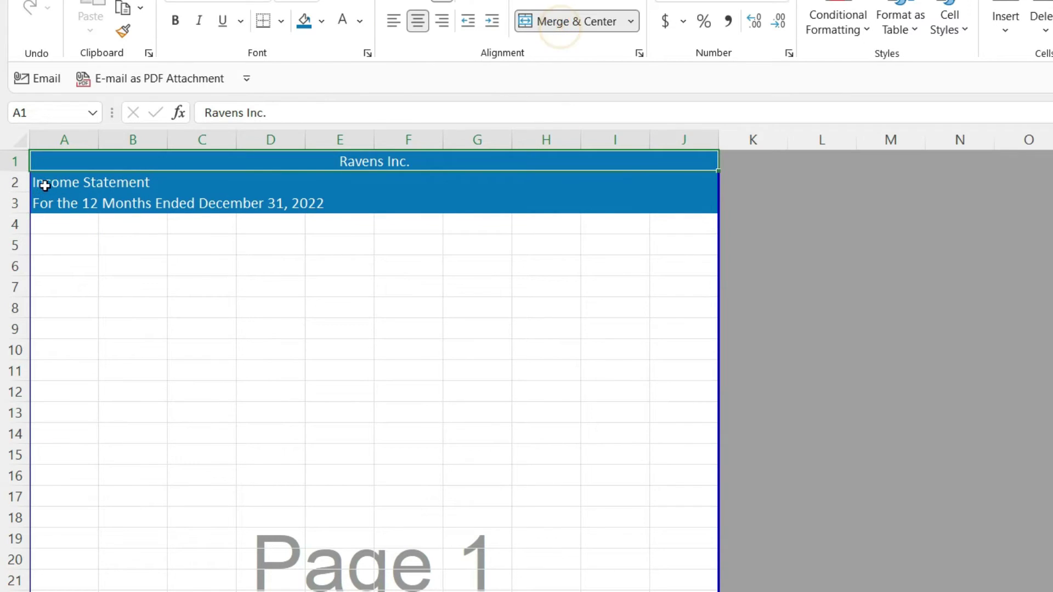
left_click_drag(44, 182, 664, 177)
left_click(582, 25)
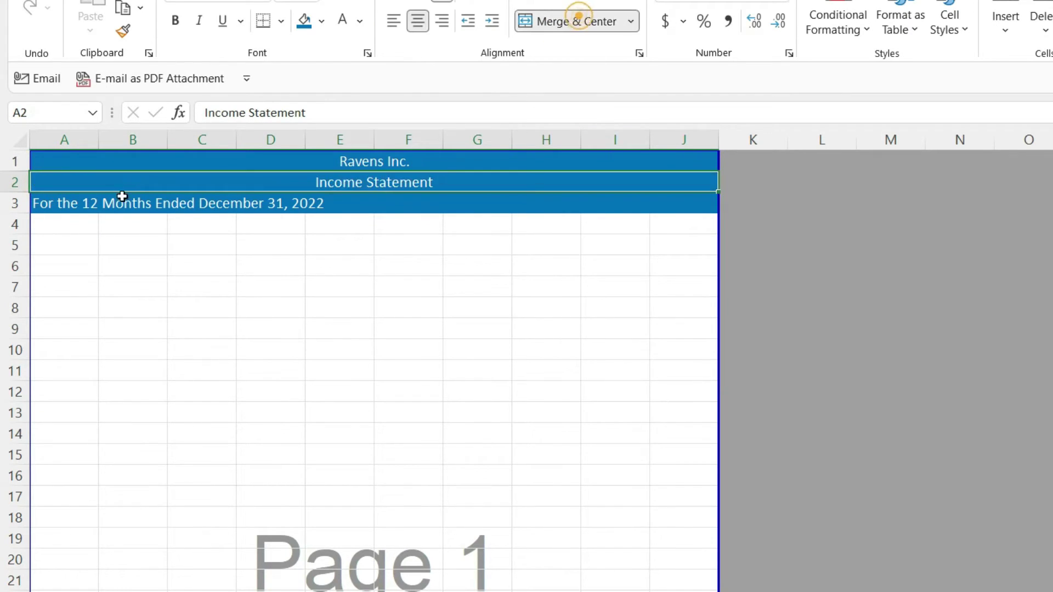
left_click_drag(55, 201, 699, 200)
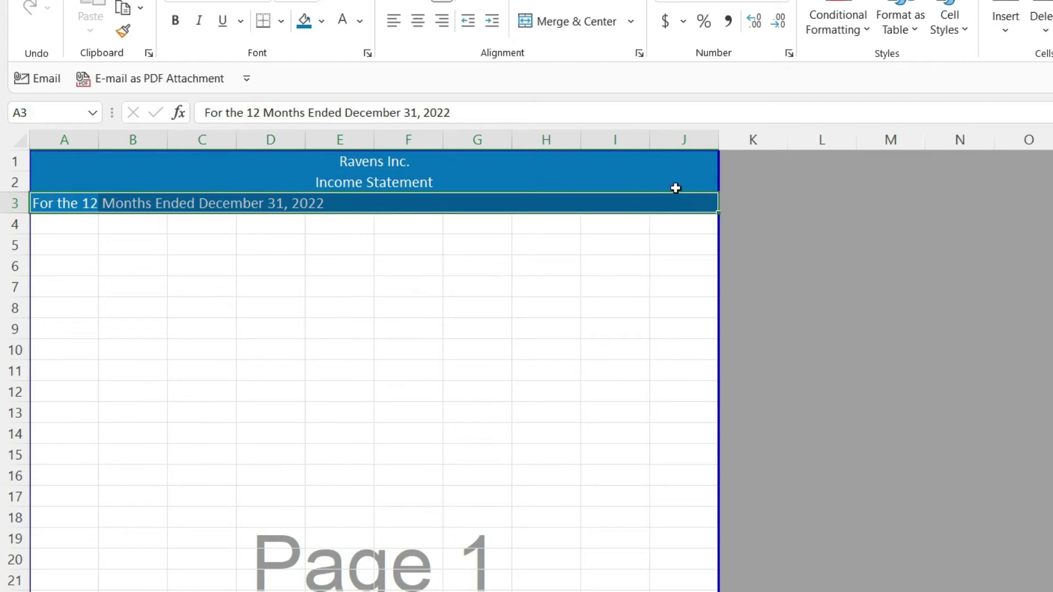
left_click(568, 24)
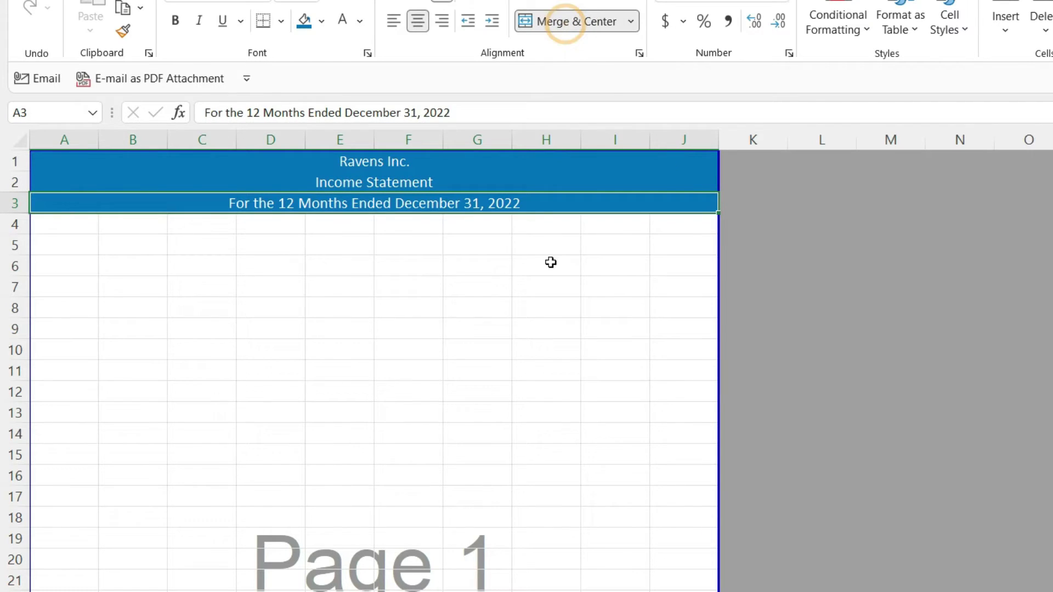
left_click(547, 270)
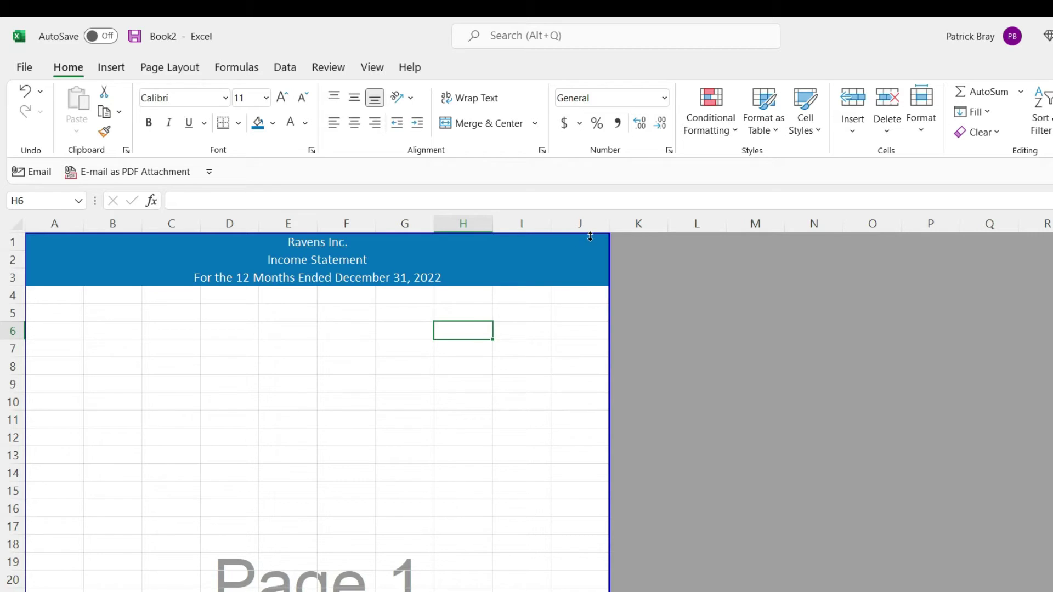
- Unmerge the three merged title cells in rows 1–3
left_click(590, 236)
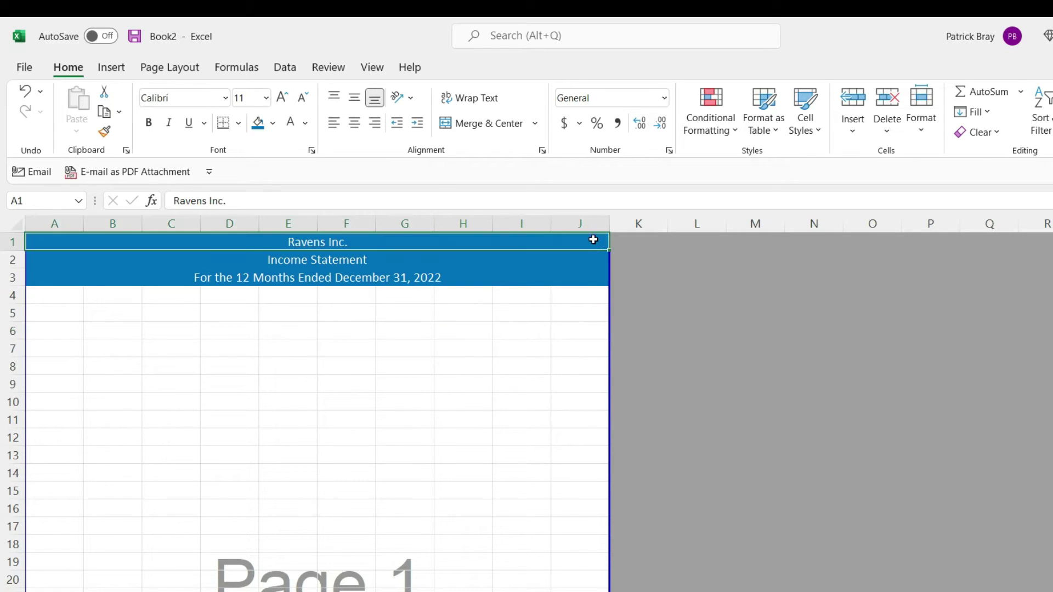
left_click(462, 125)
left_click(580, 256)
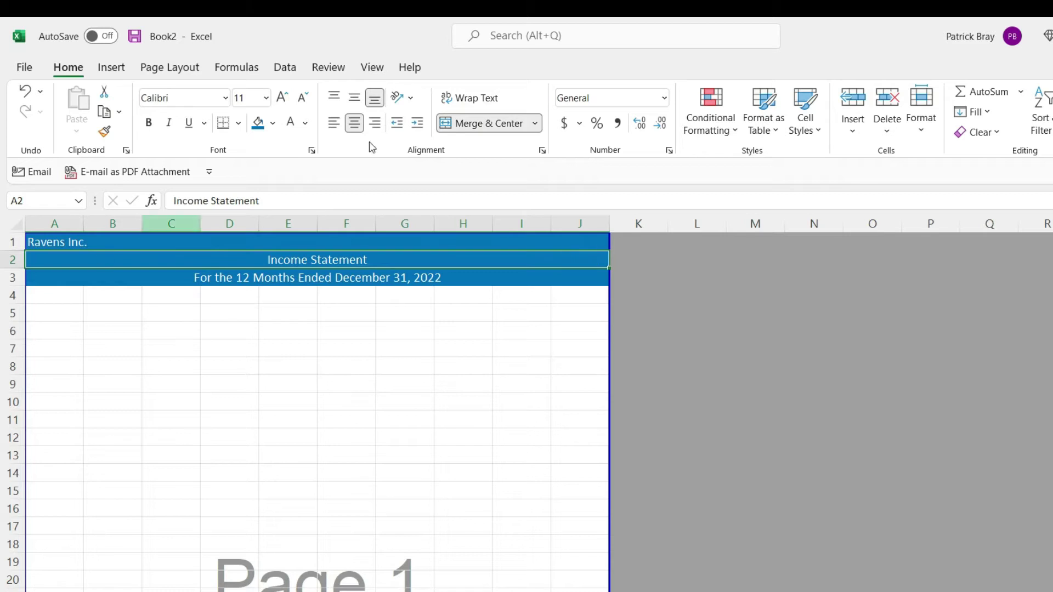
left_click(470, 123)
left_click(214, 279)
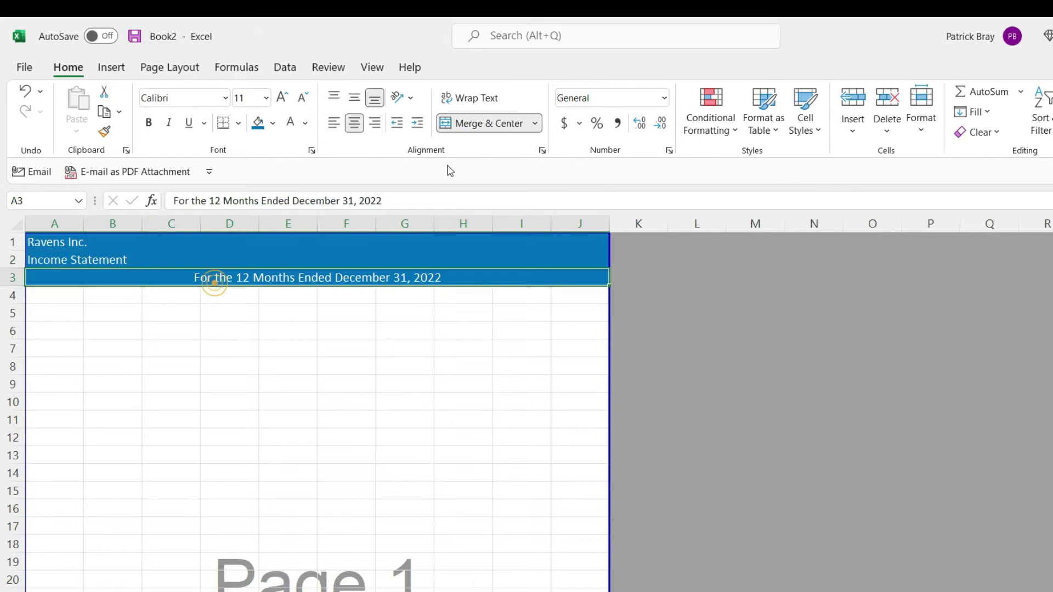
left_click(509, 127)
- Apply Center Across Selection alignment to A1:J1 through Format Cells
left_click(40, 243)
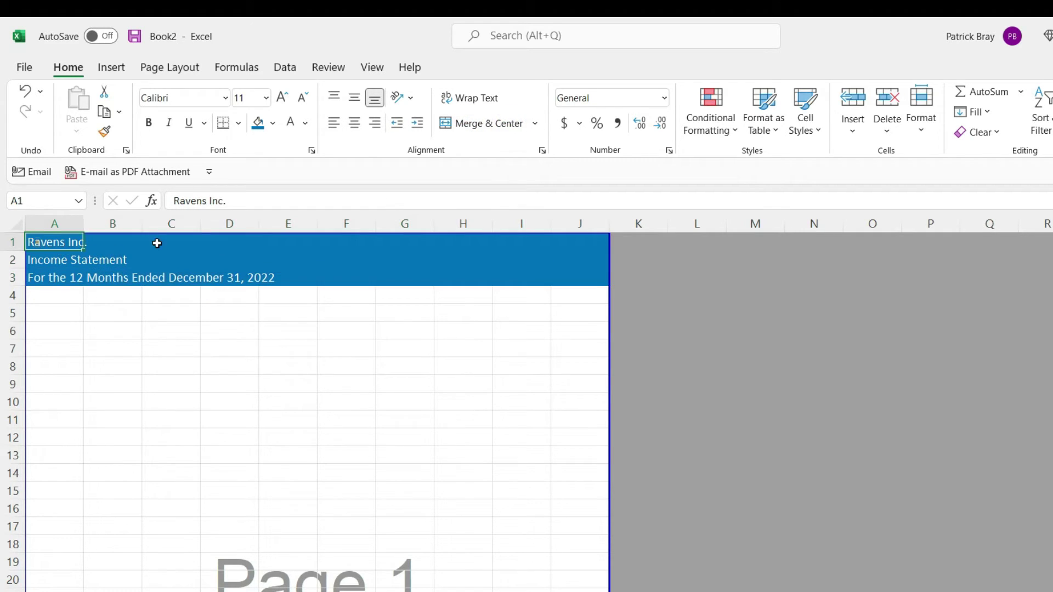
left_click_drag(157, 243, 587, 240)
right_click(587, 240)
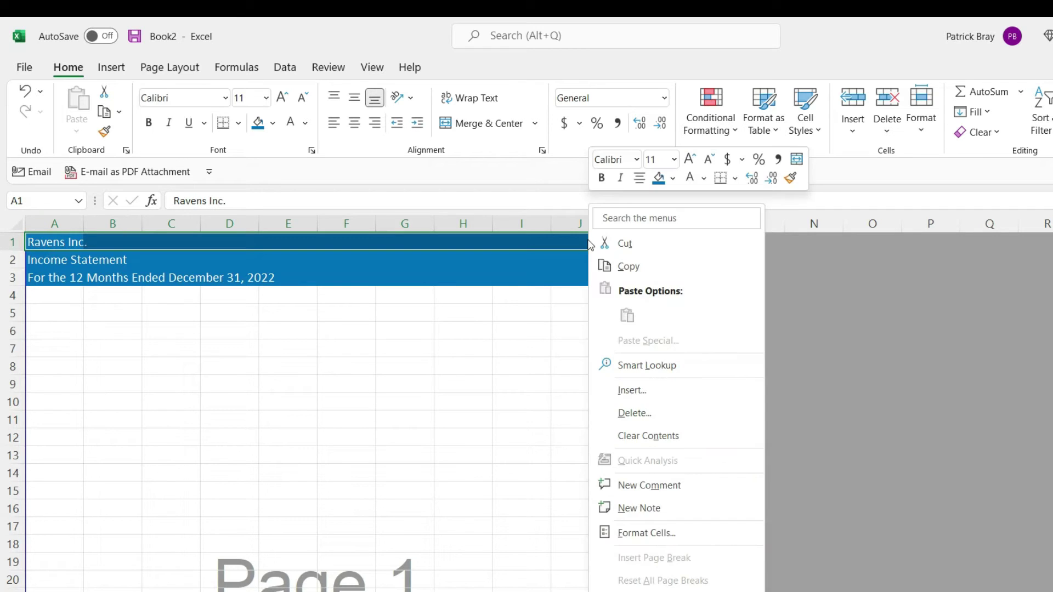
left_click(629, 534)
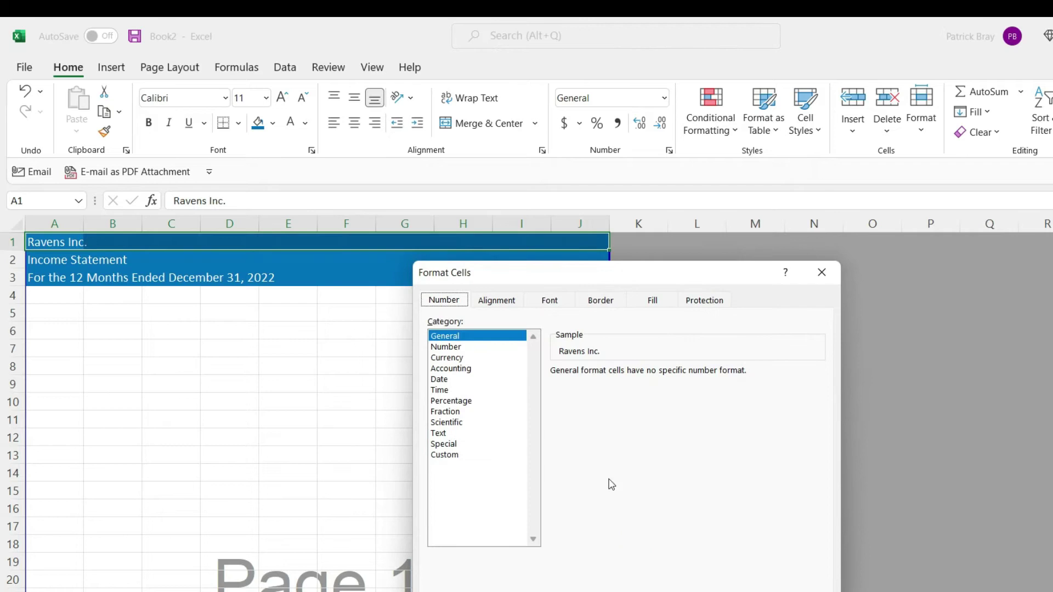
left_click(506, 304)
left_click(498, 354)
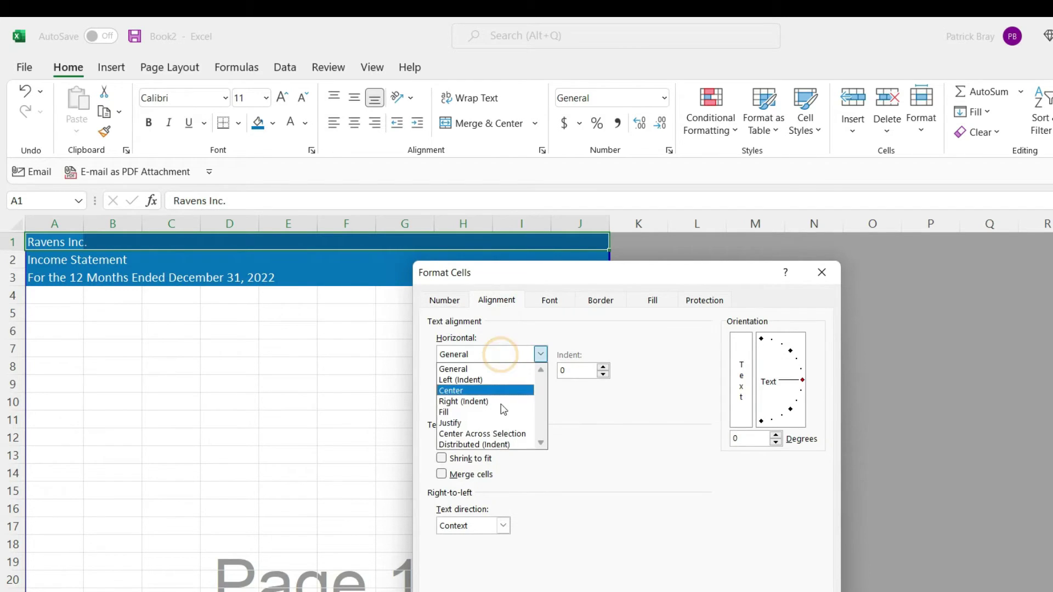
left_click(506, 434)
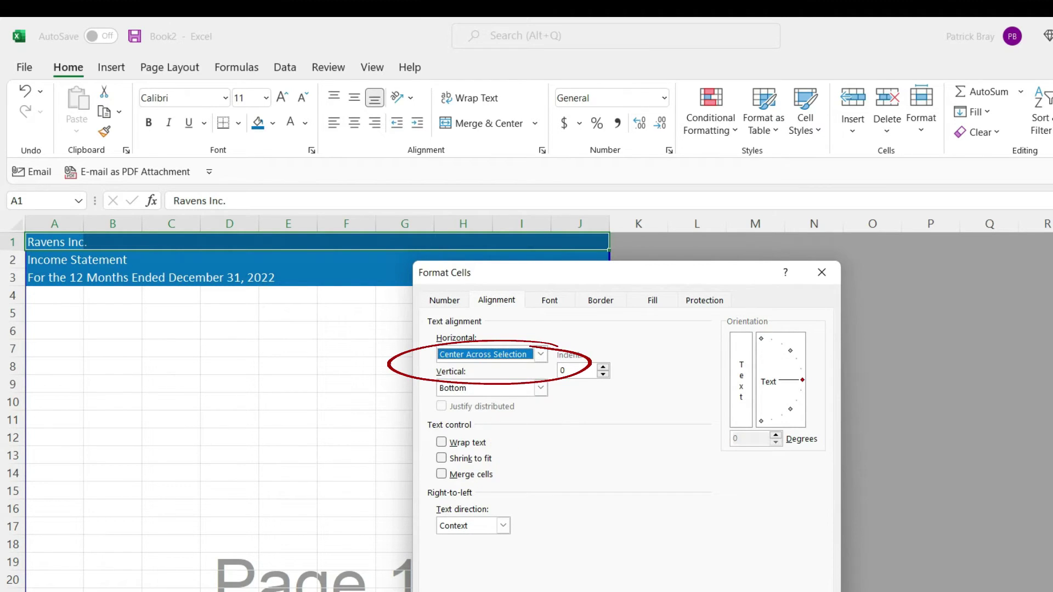
key("Return")
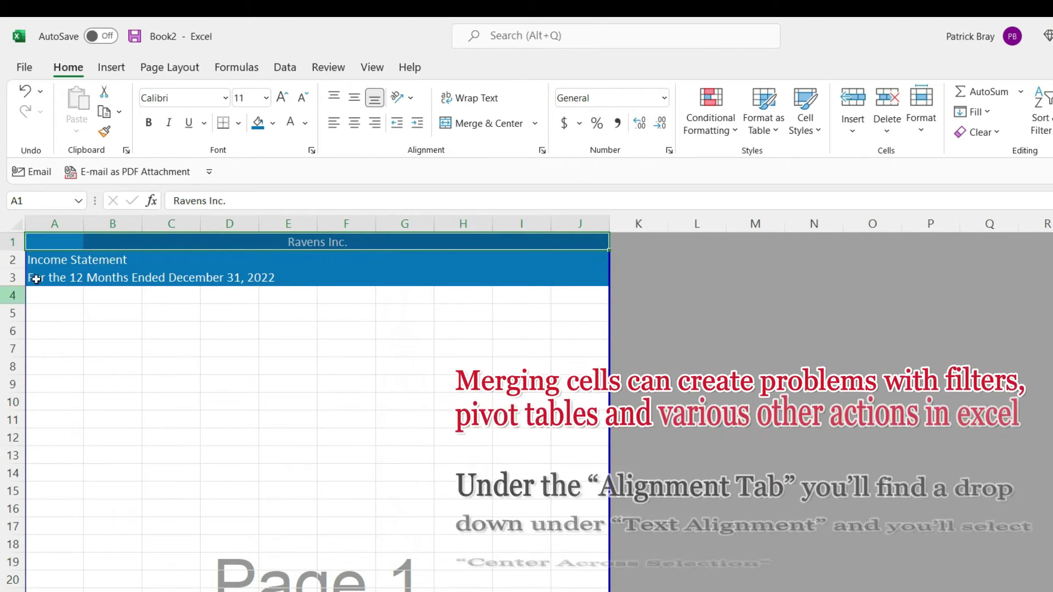
- Copy the row 1 centering to A2 and A3 with Format Painter, confirming the text stays in column A
left_click(104, 131)
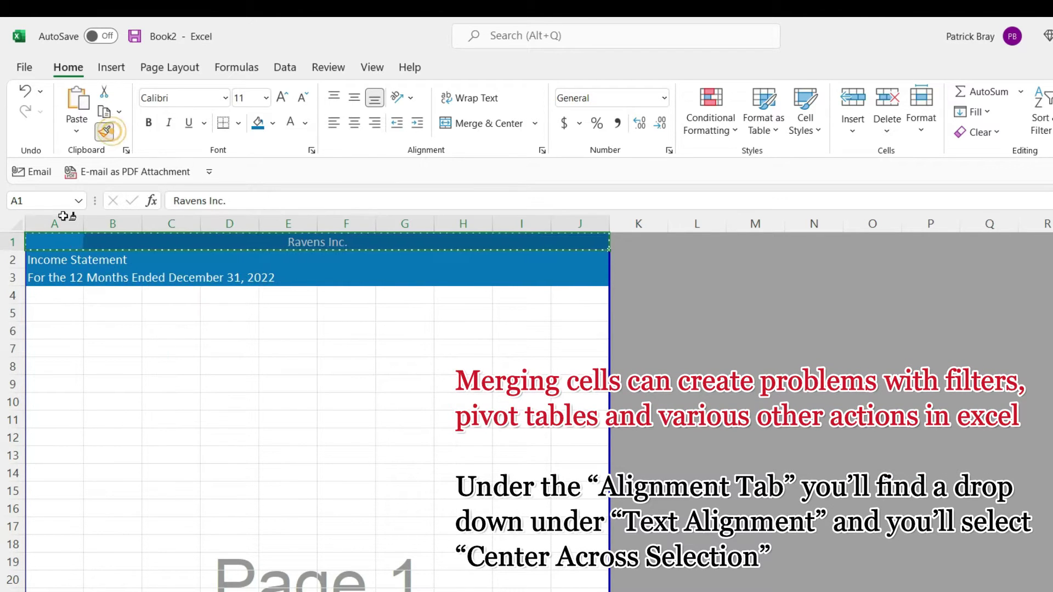
left_click(52, 259)
left_click(46, 276)
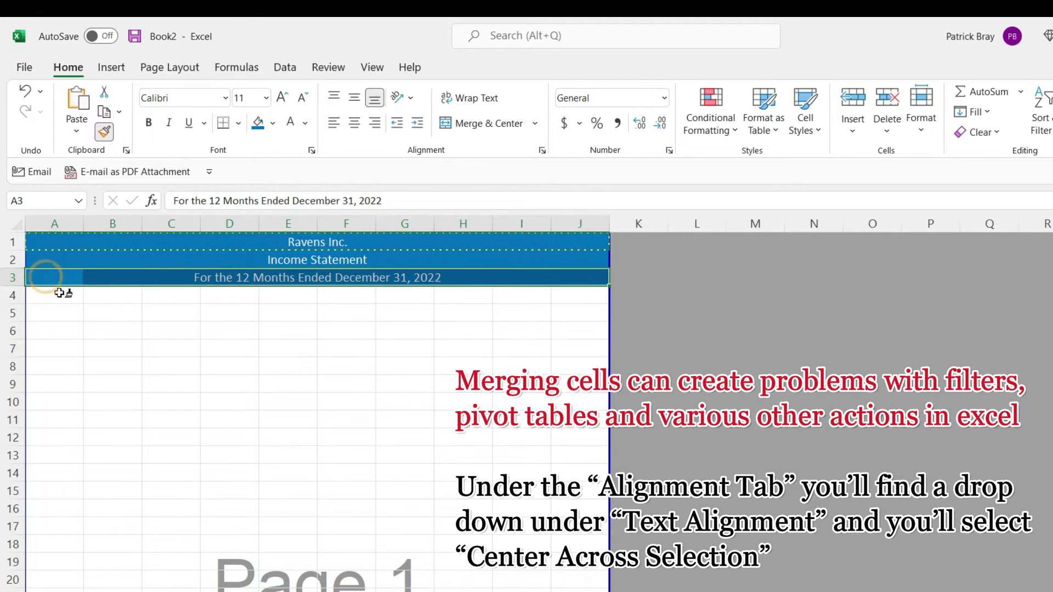
key("Escape")
left_click(137, 279)
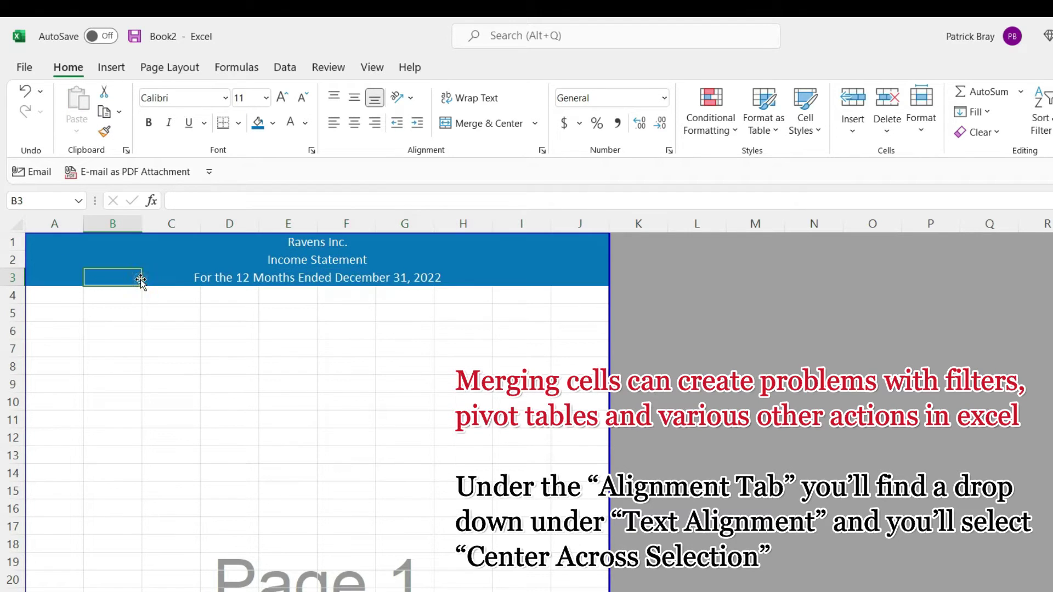
left_click(179, 281)
left_click(70, 277)
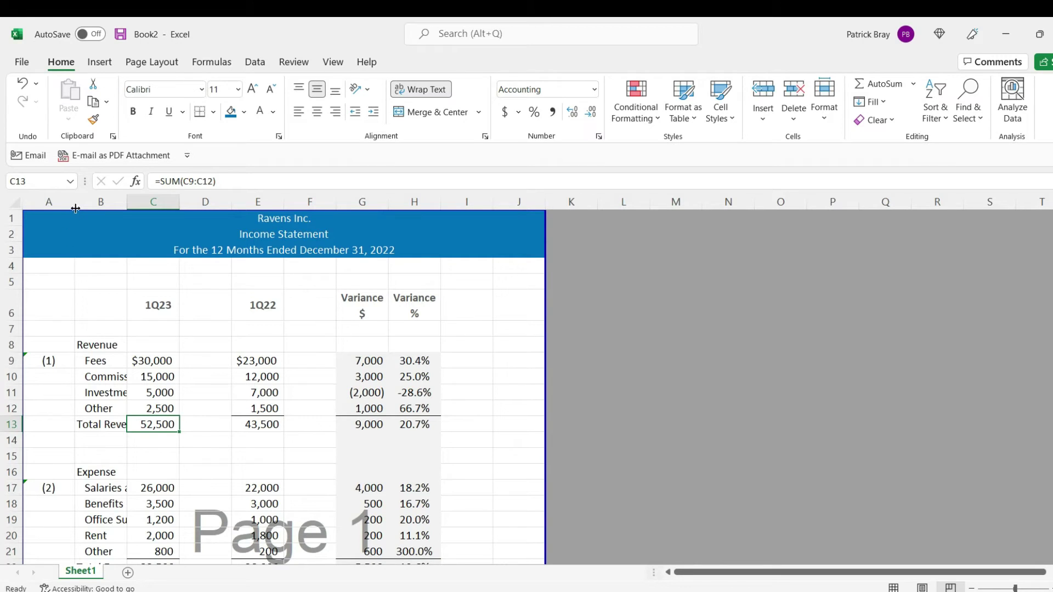
- AutoFit column B to its longest label and narrow columns D and F into thin spacers
left_click_drag(75, 208, 39, 204)
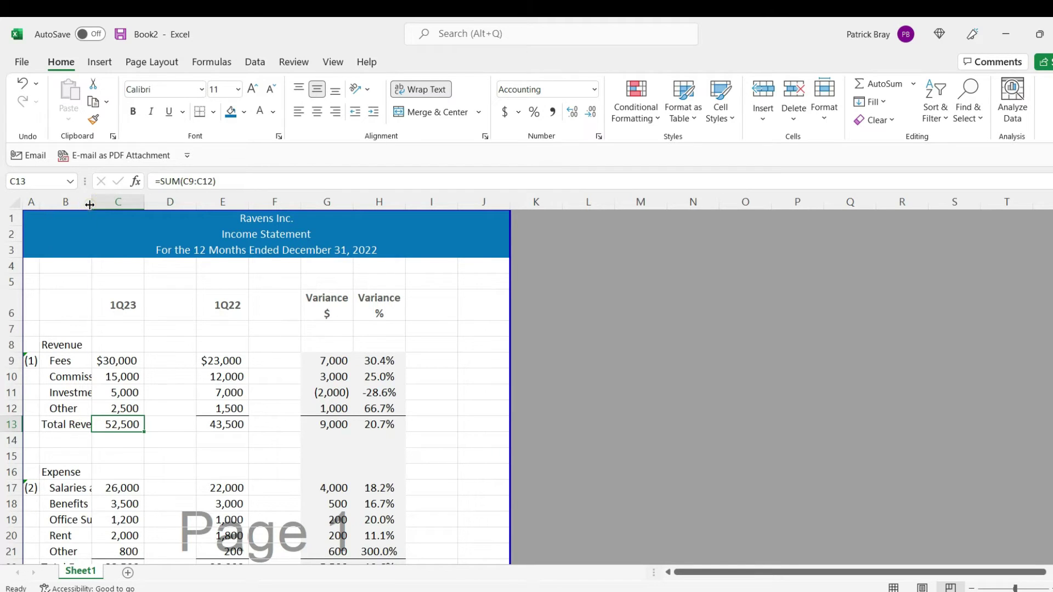
double_click(90, 204)
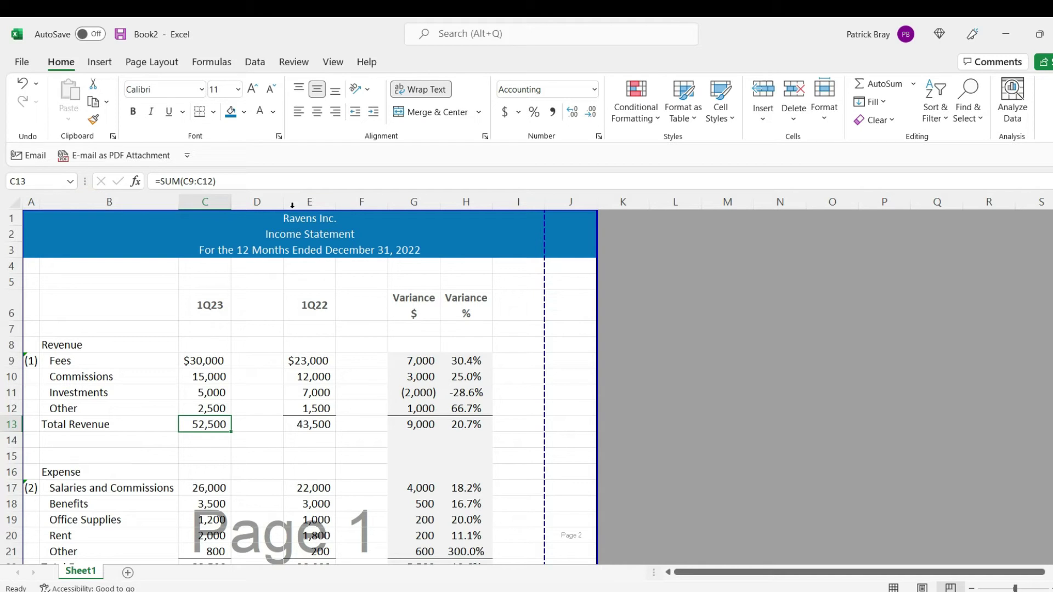
left_click_drag(283, 201, 247, 201)
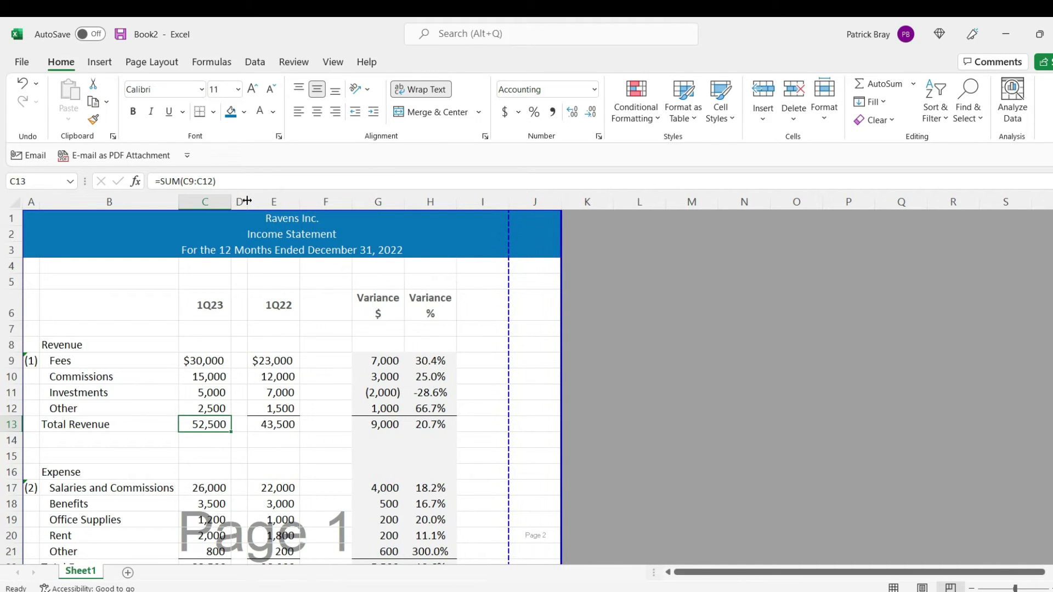
left_click_drag(351, 199, 315, 198)
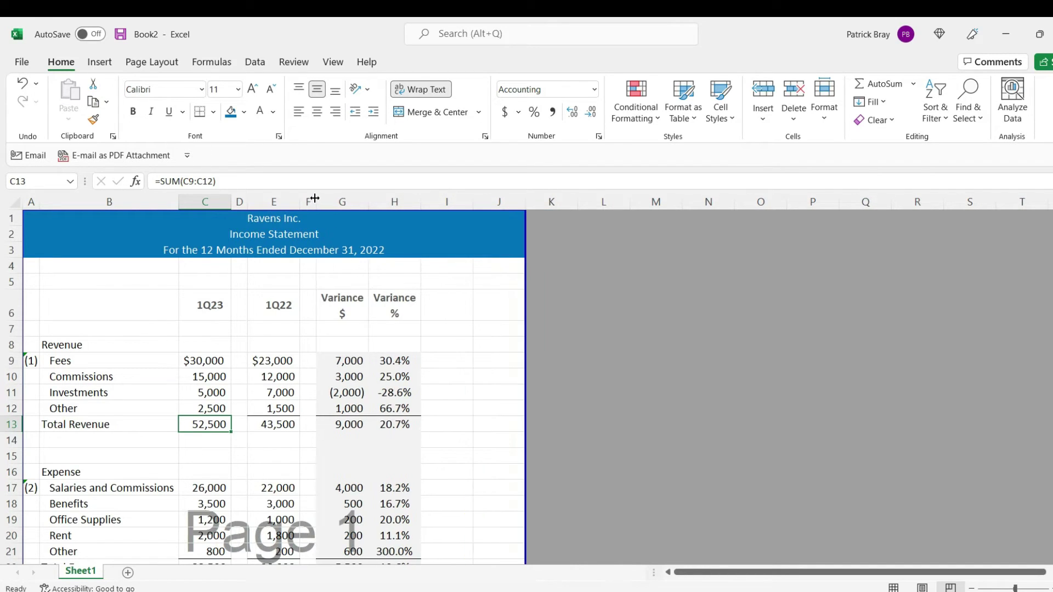
- Widen column E to match column C, and widen G and H to fit Variance $ and Variance %
left_click(206, 202)
left_click_drag(230, 203, 254, 204)
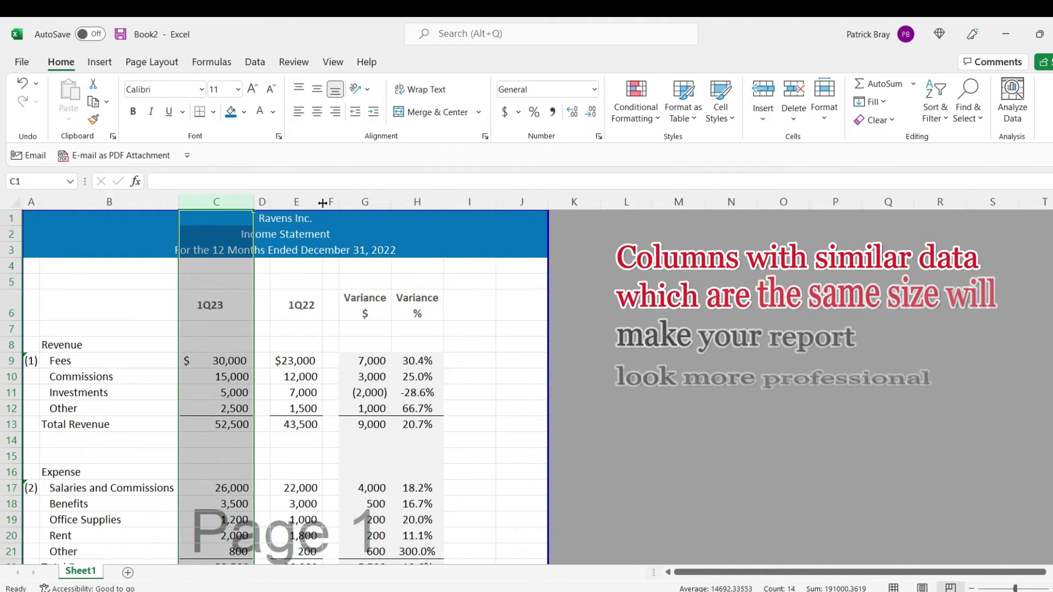
left_click_drag(323, 203, 349, 204)
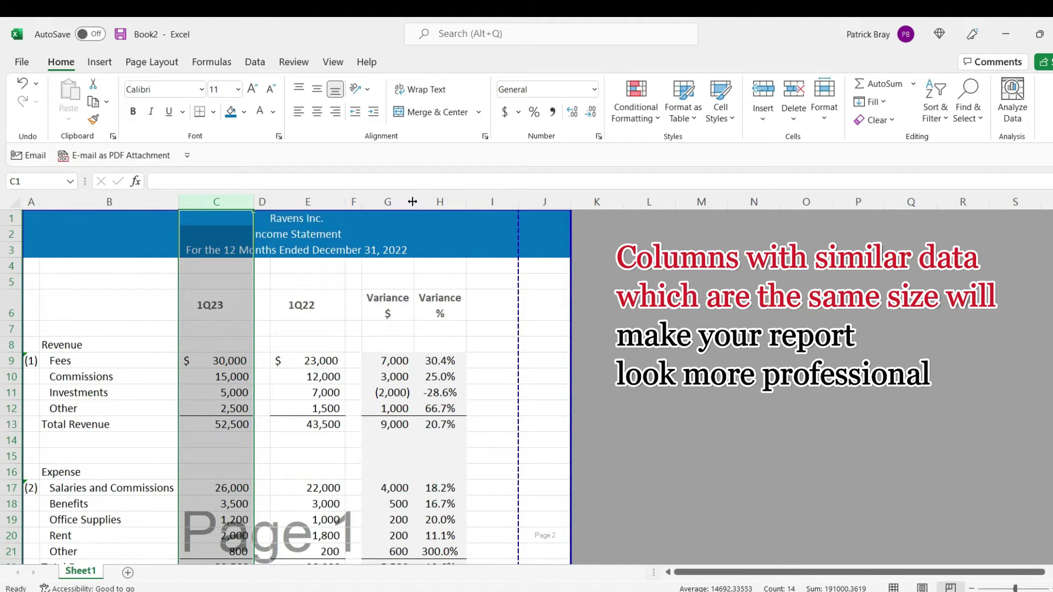
left_click_drag(412, 202, 435, 202)
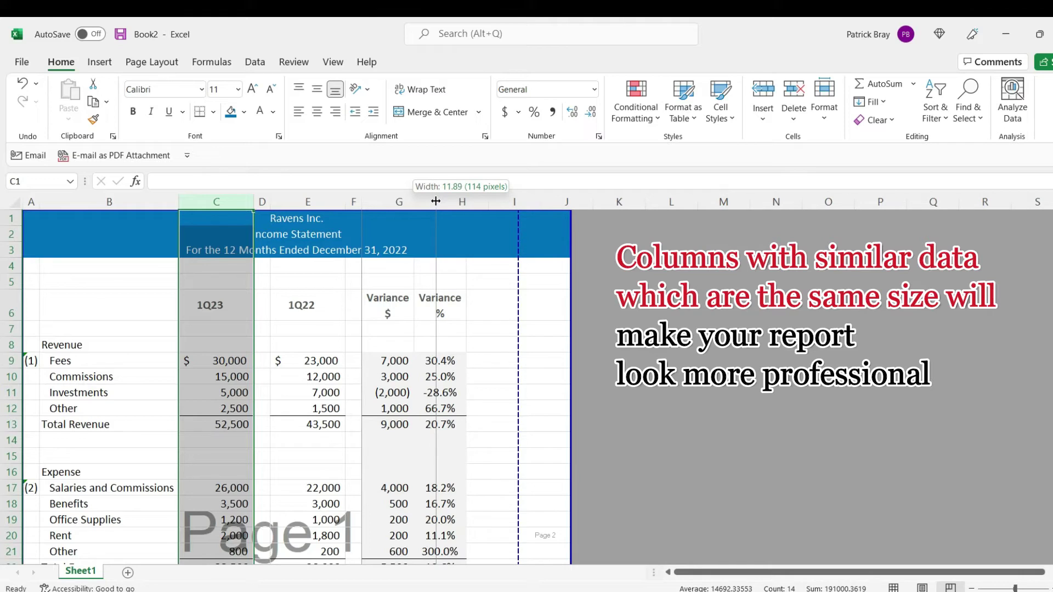
left_click_drag(435, 201, 435, 201)
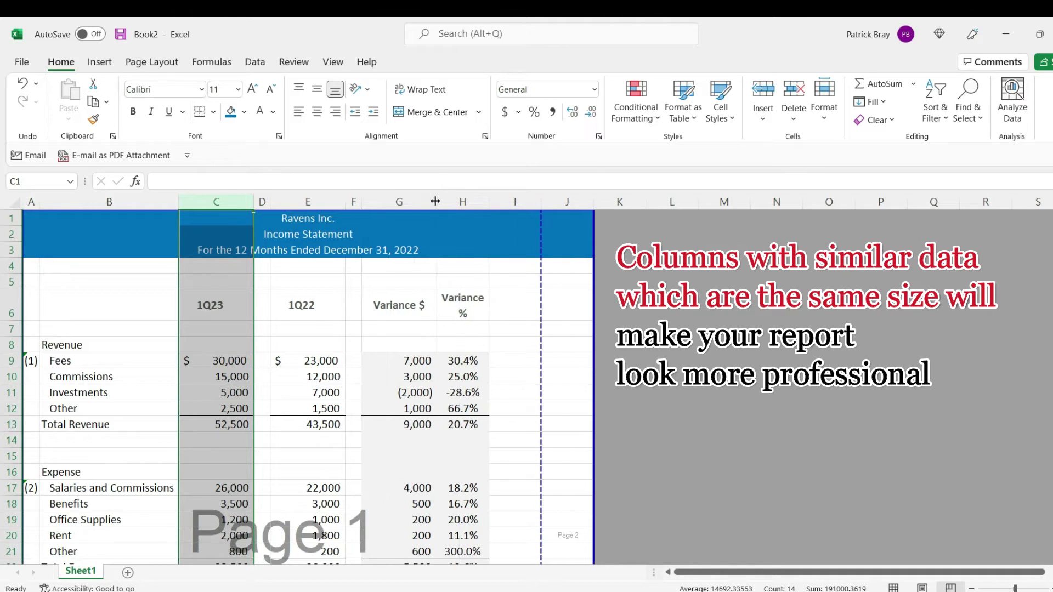
left_click(480, 359)
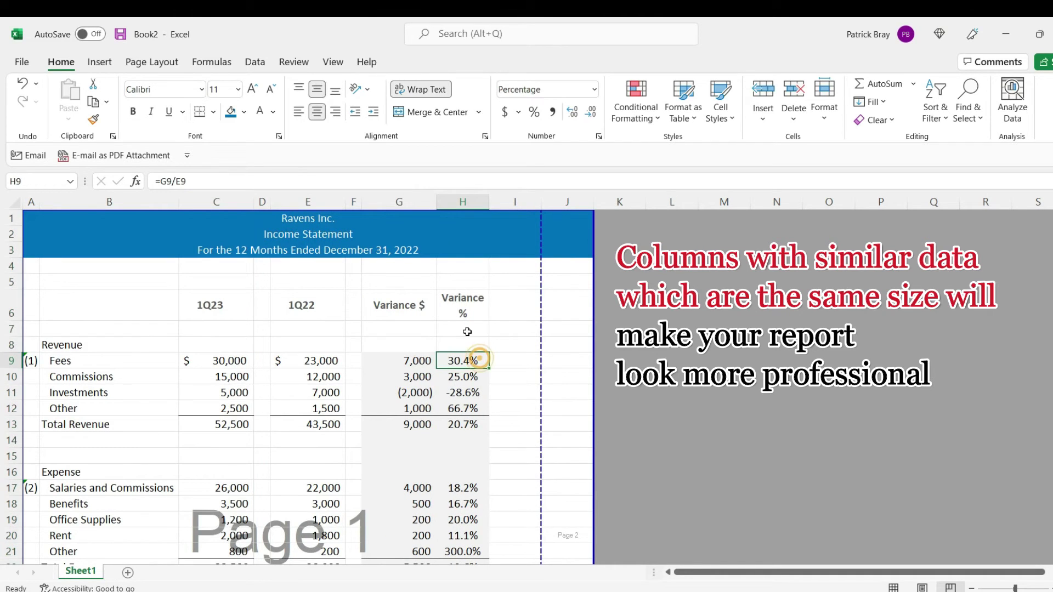
left_click_drag(487, 199, 511, 199)
- Delete the empty columns I and J
left_click_drag(584, 199, 555, 202)
right_click(554, 202)
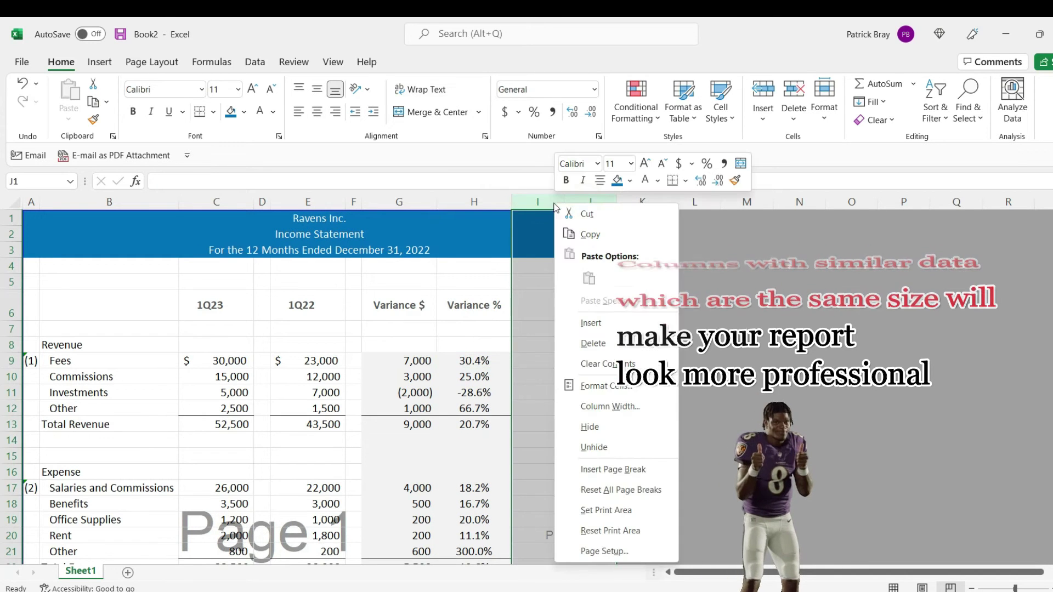
left_click(650, 386)
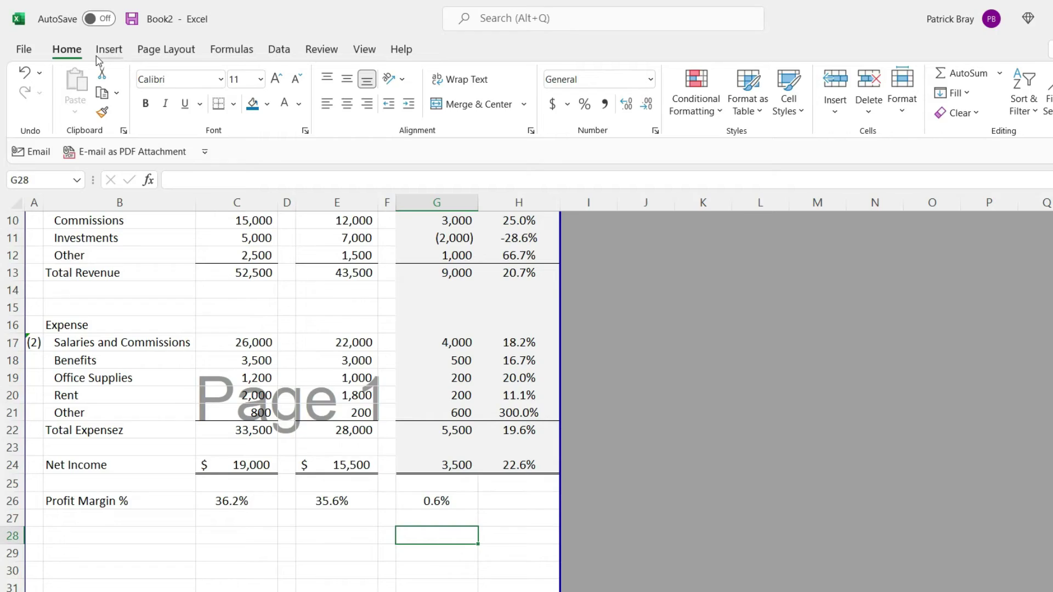
- Add a text box below the report with 'Note 1: Fees increased because of the' followed by the client account name
left_click(97, 55)
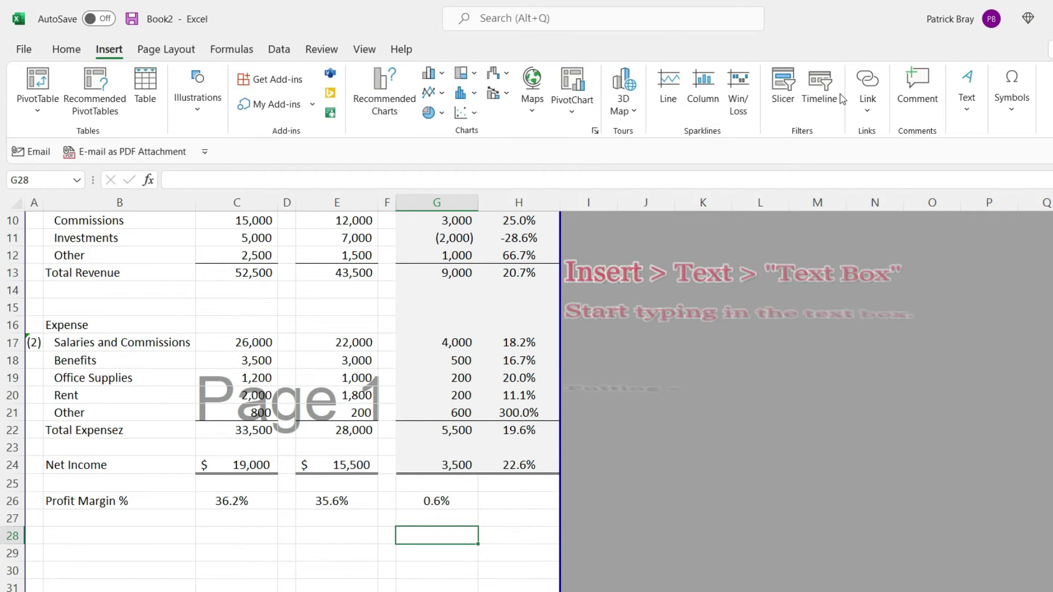
left_click(964, 116)
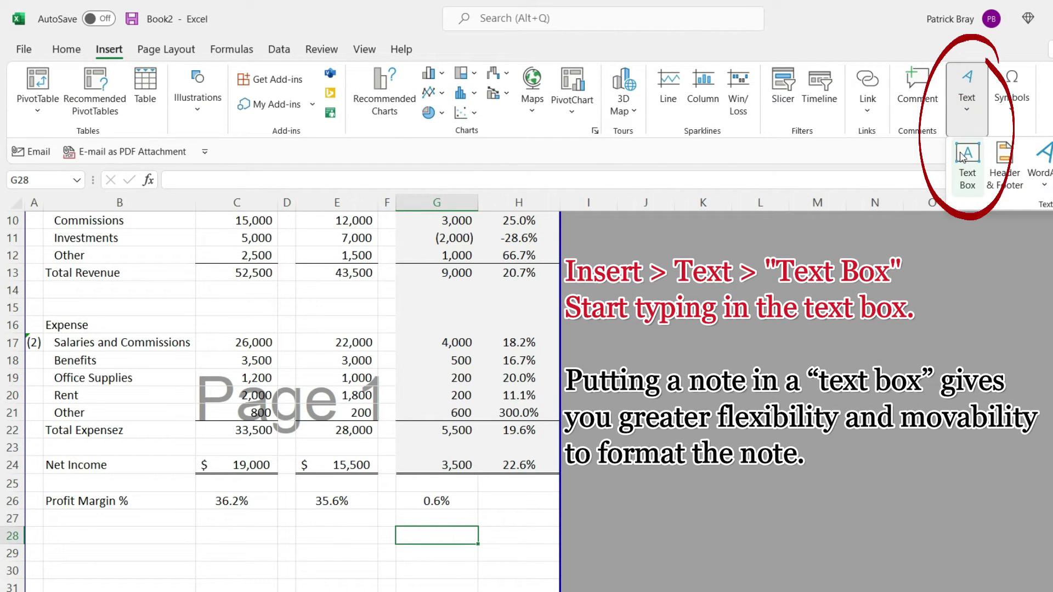
left_click(962, 170)
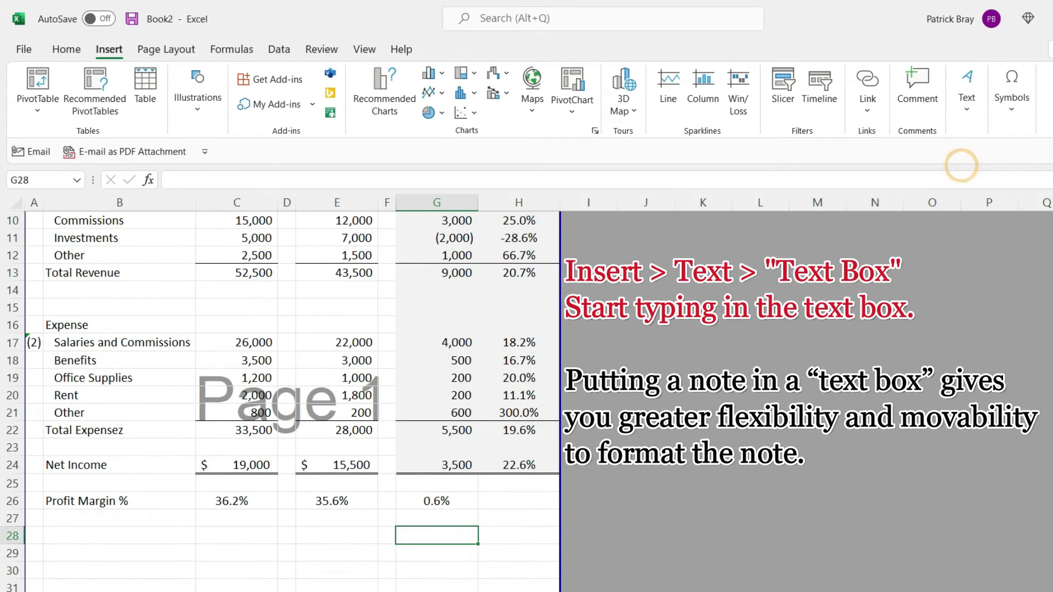
left_click(38, 550)
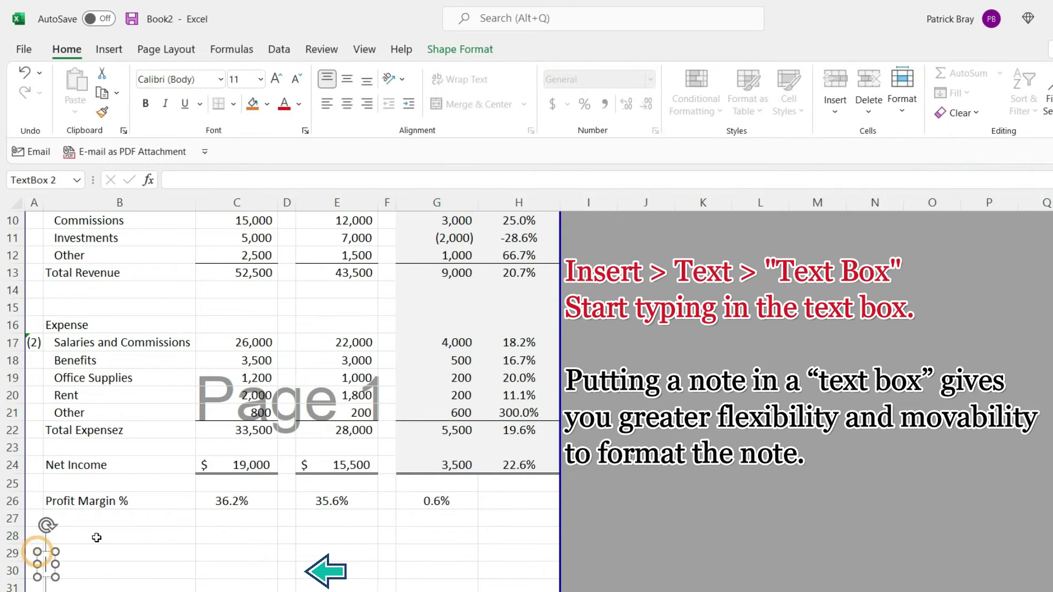
type("Note")
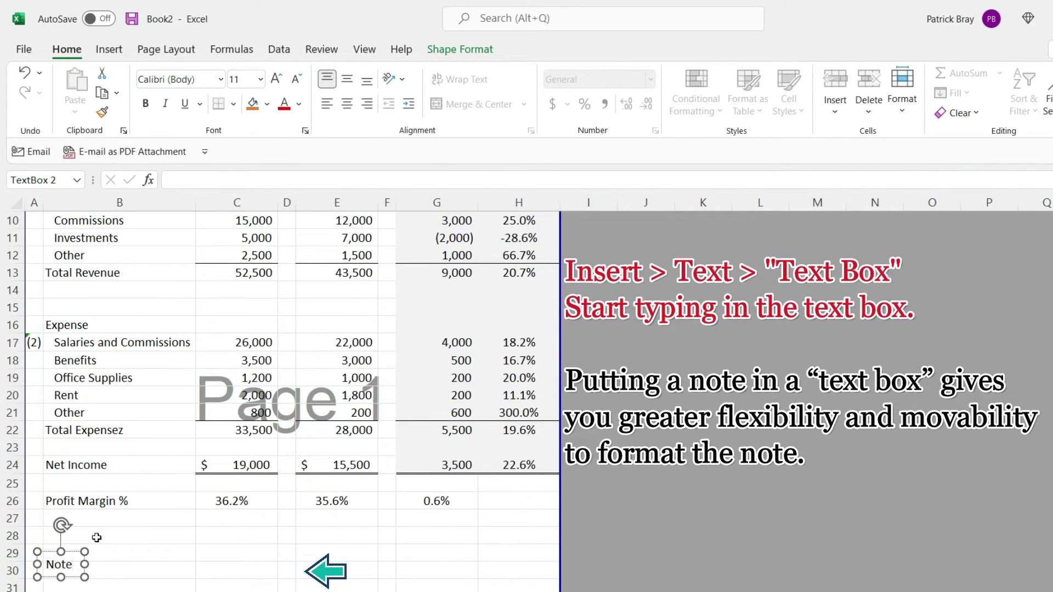
type(" 1: Fe")
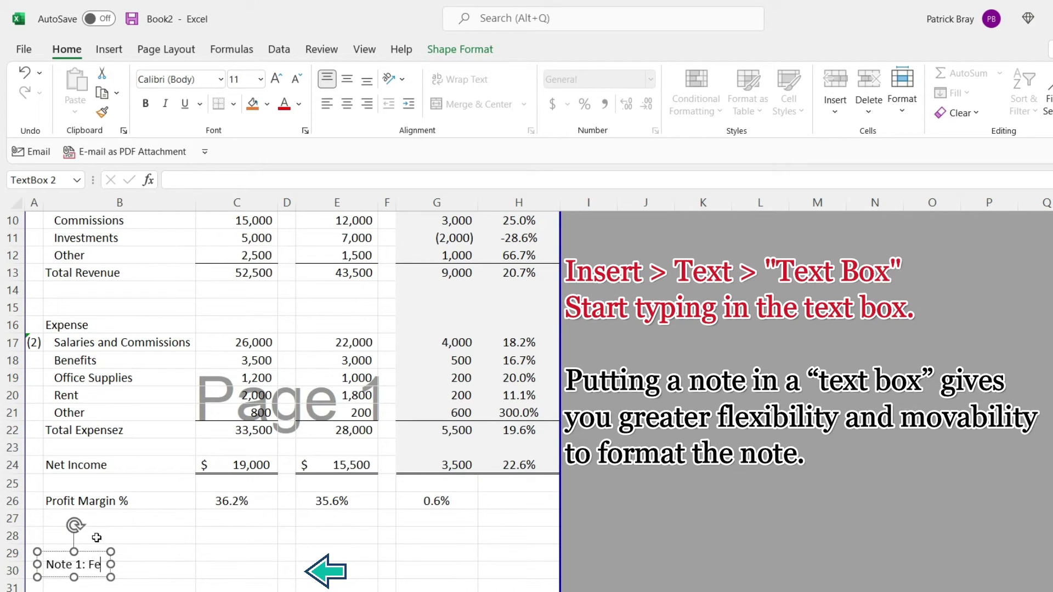
type("es increa")
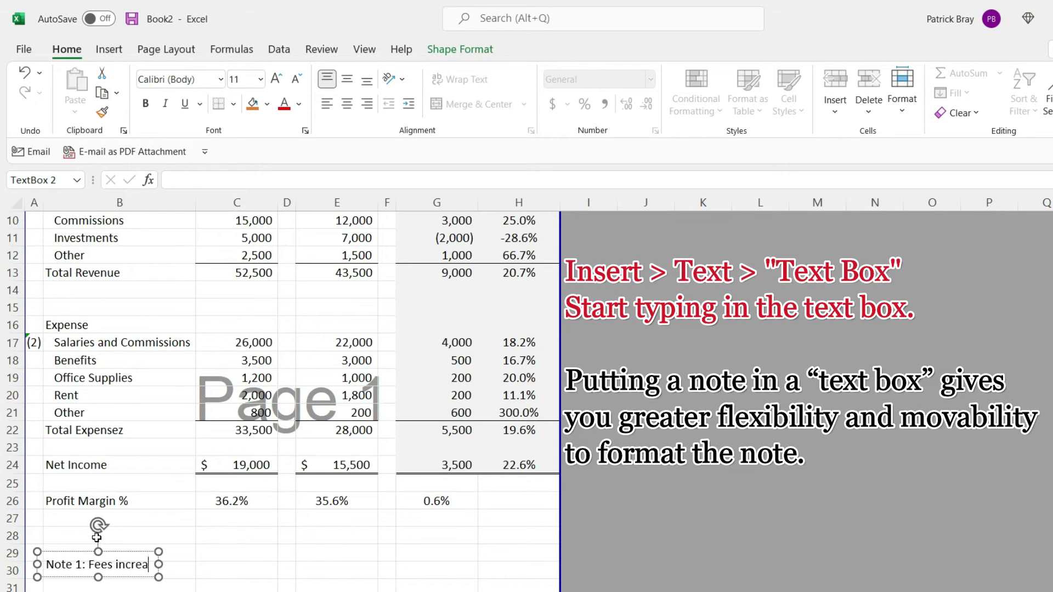
type("sed because")
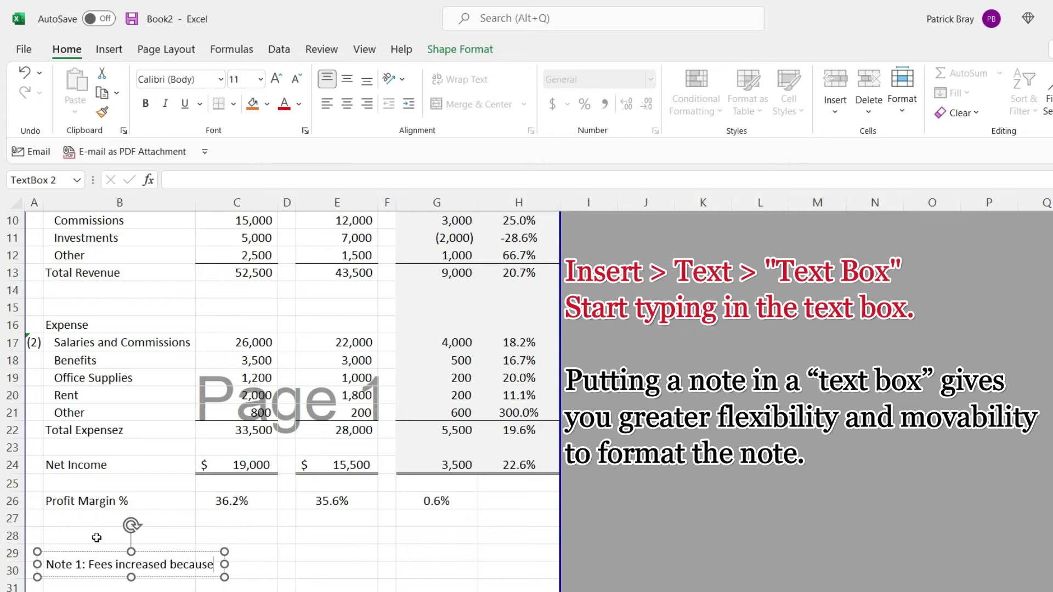
type(" of the")
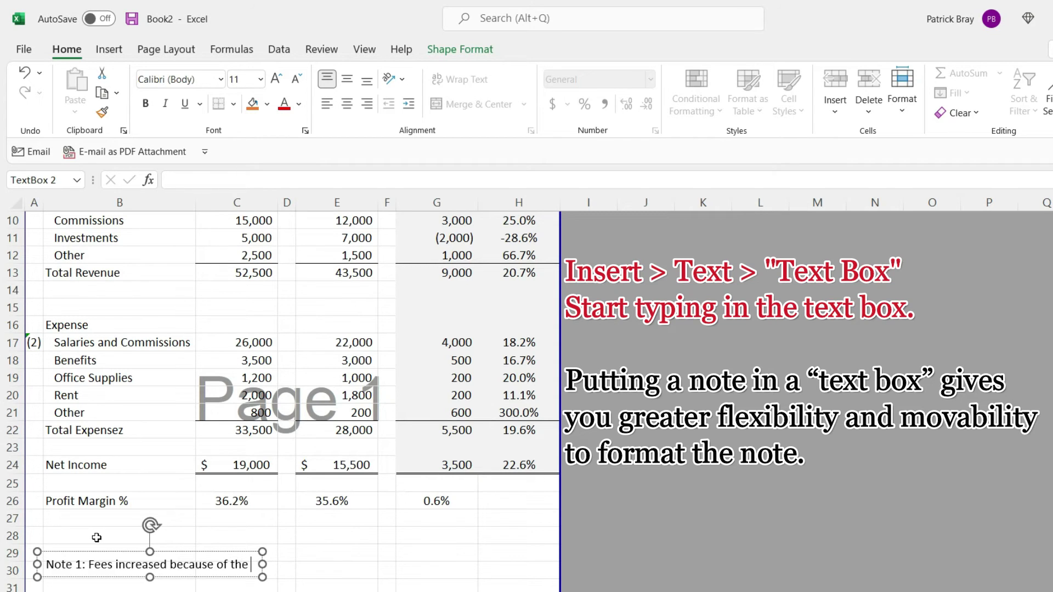
type("Smith accou")
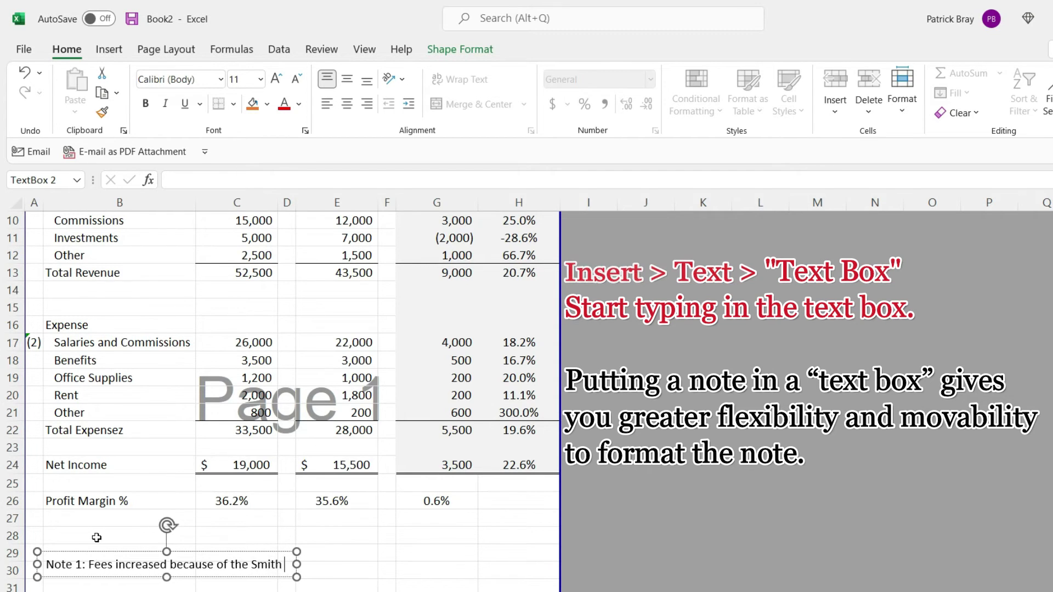
type("nt.")
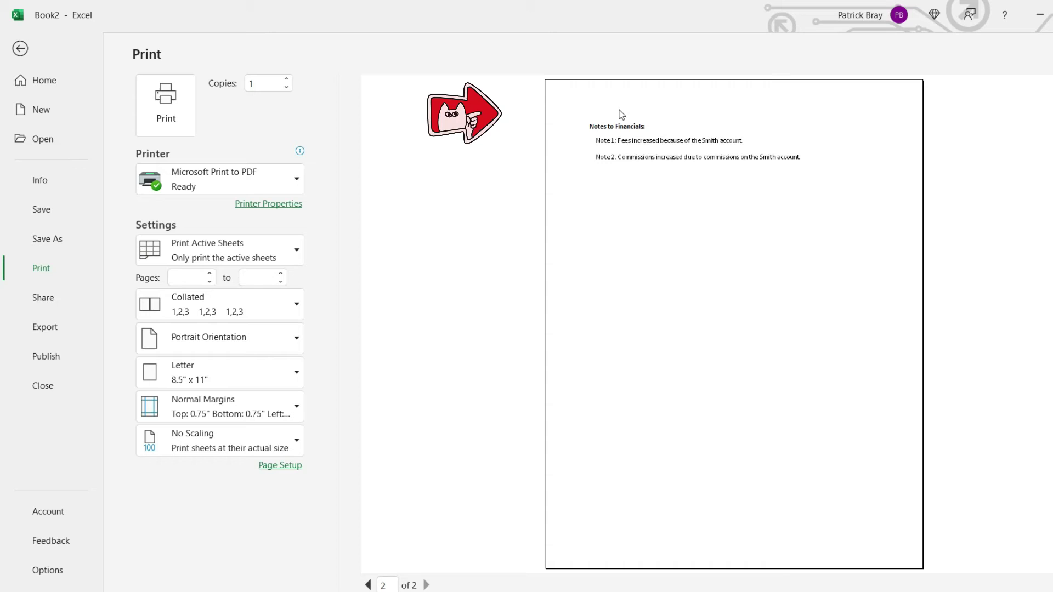
- Set rows $1:$4 to repeat at the top of each printed page and check page 2 in preview
left_click(19, 51)
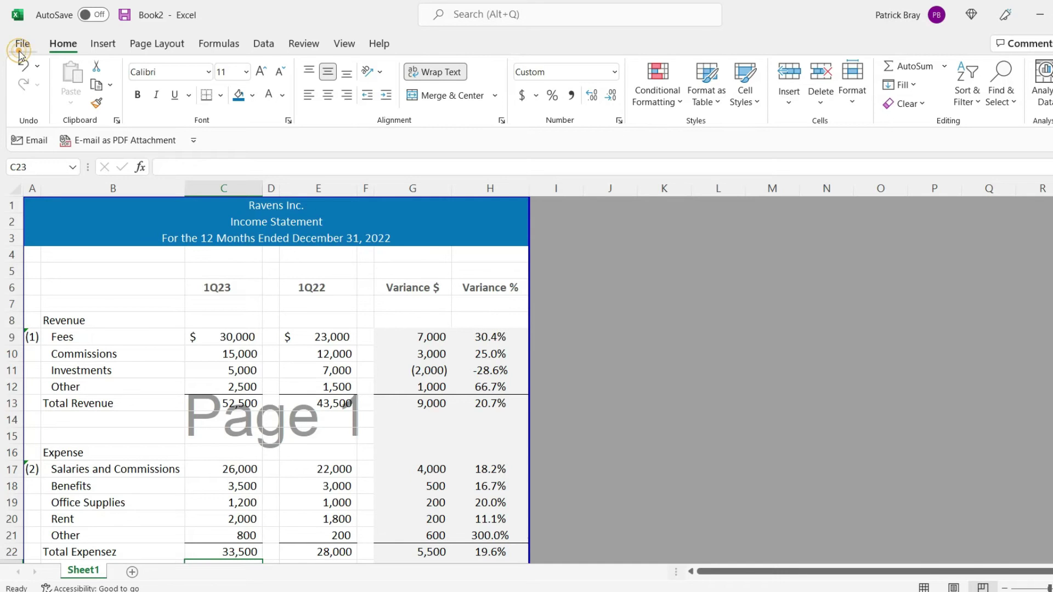
right_click(200, 320)
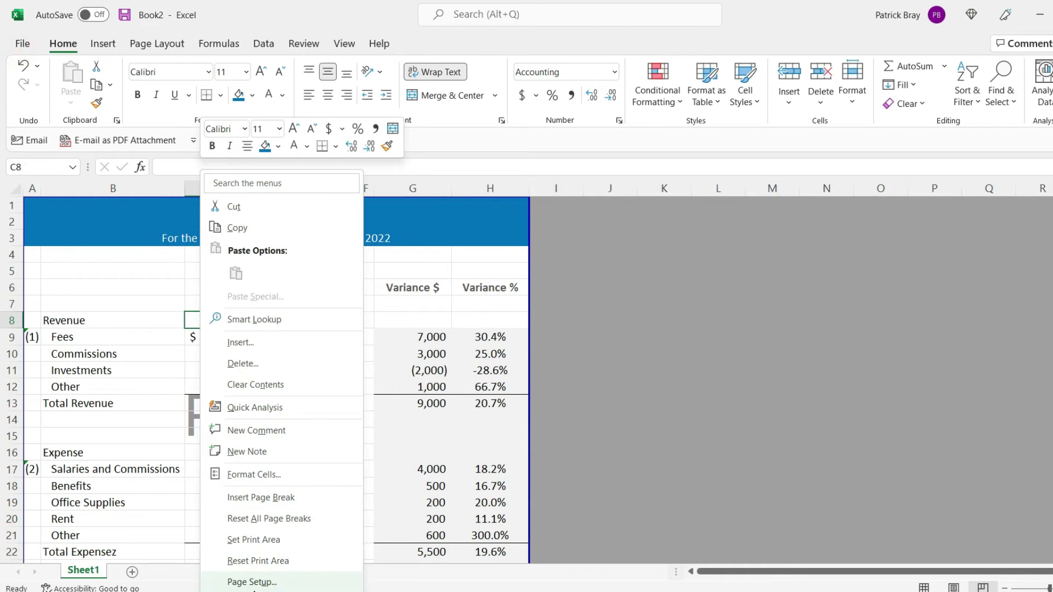
left_click(252, 582)
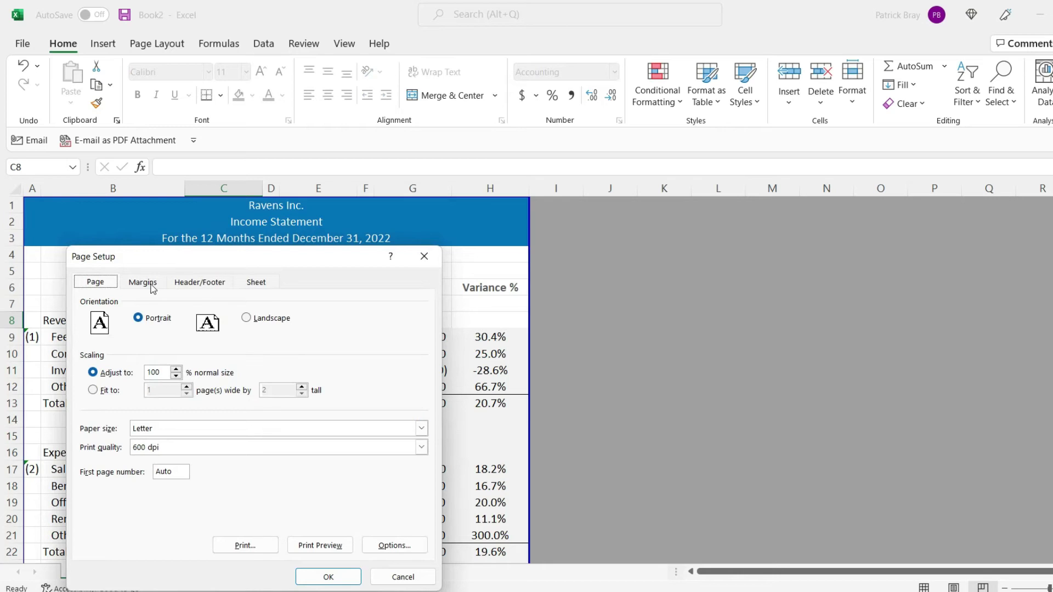
left_click(258, 283)
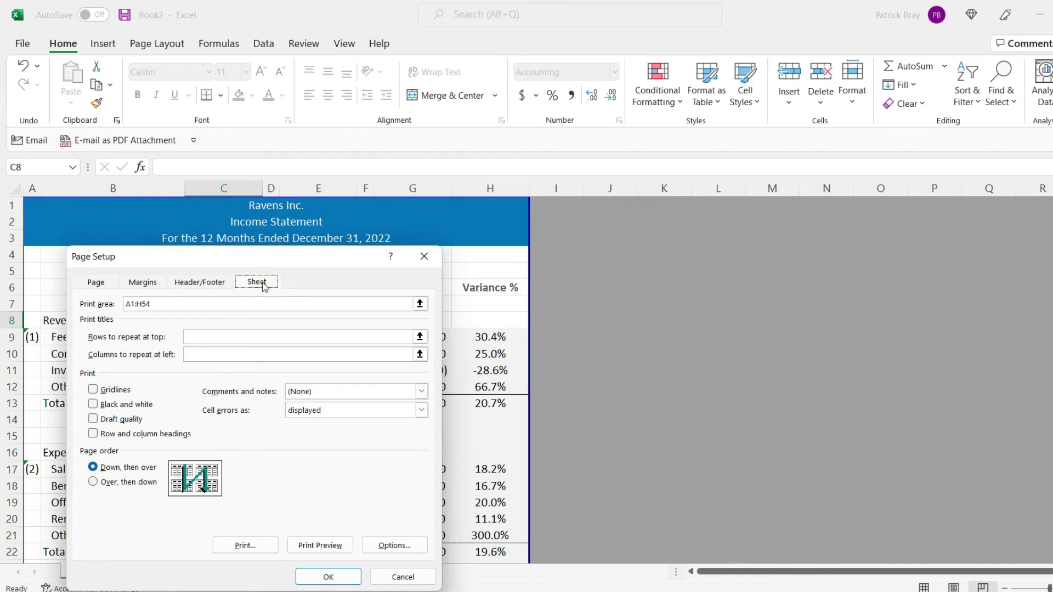
left_click(420, 337)
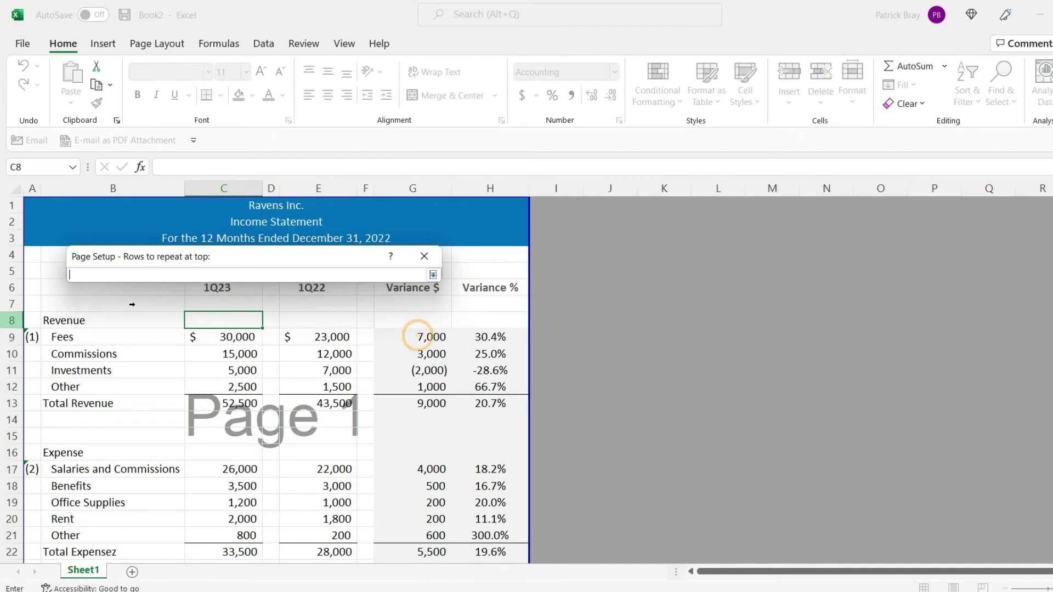
left_click_drag(12, 255, 12, 205)
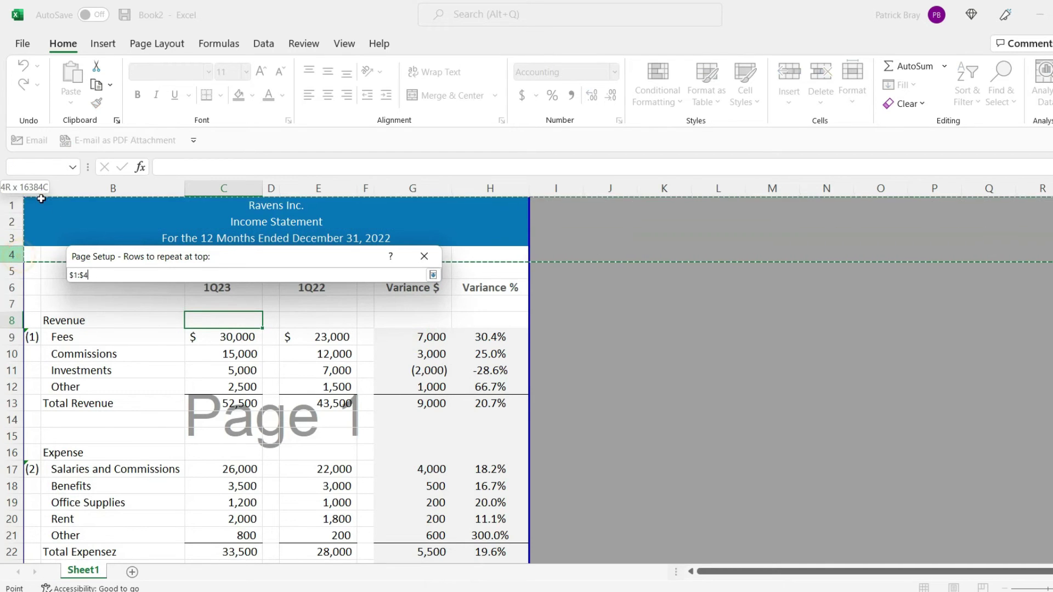
left_click(433, 274)
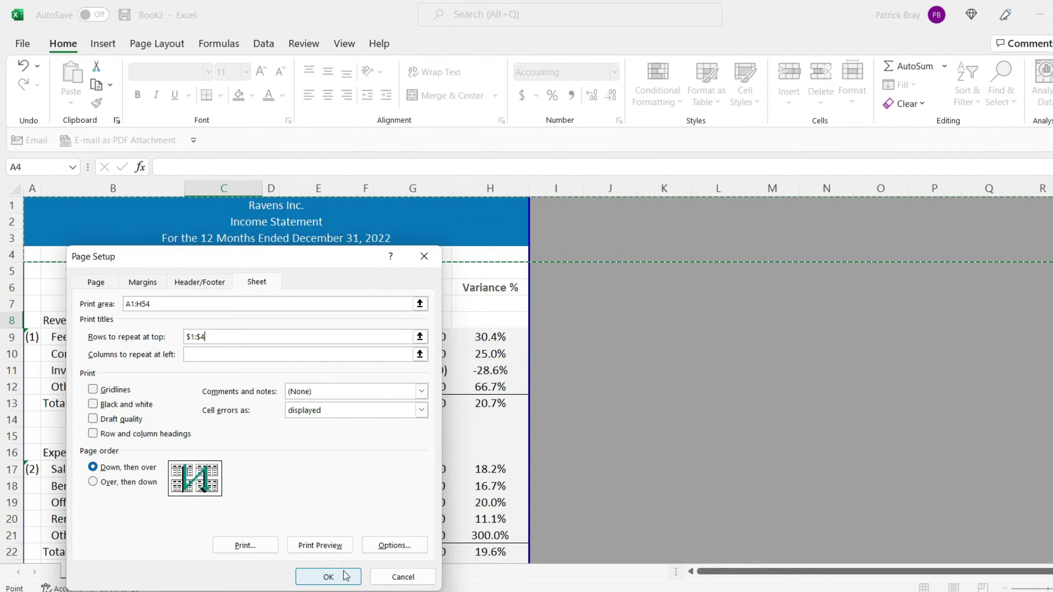
left_click(332, 552)
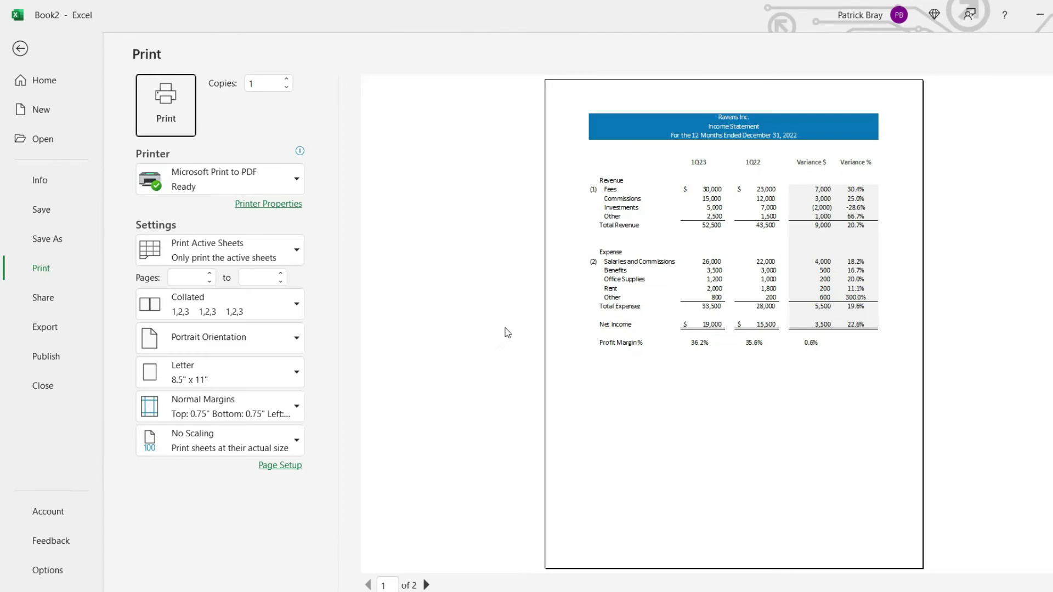
left_click(427, 585)
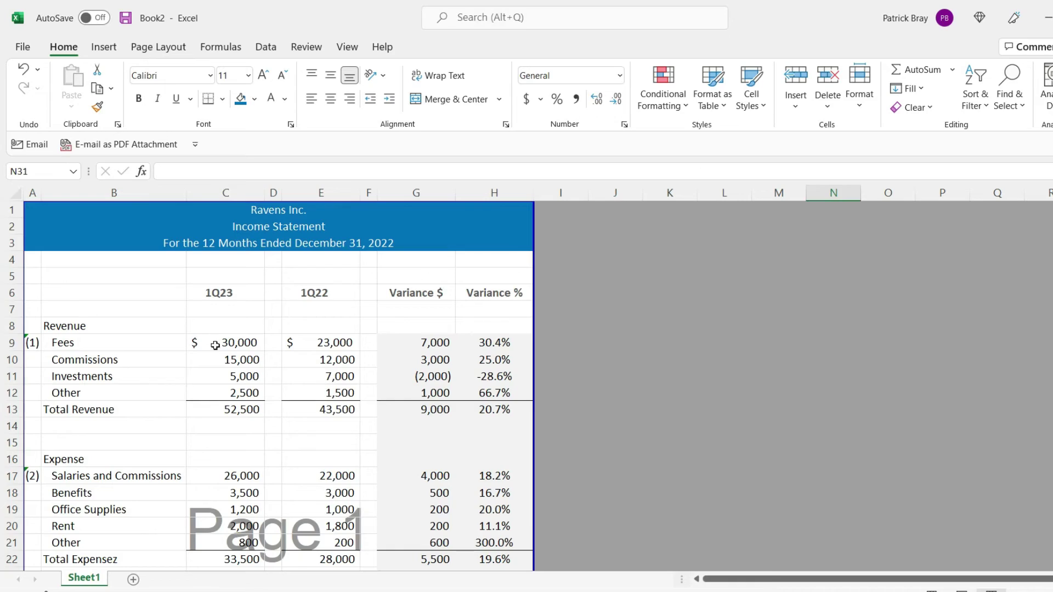
- Review the current print preview, then return to the worksheet
left_click(23, 47)
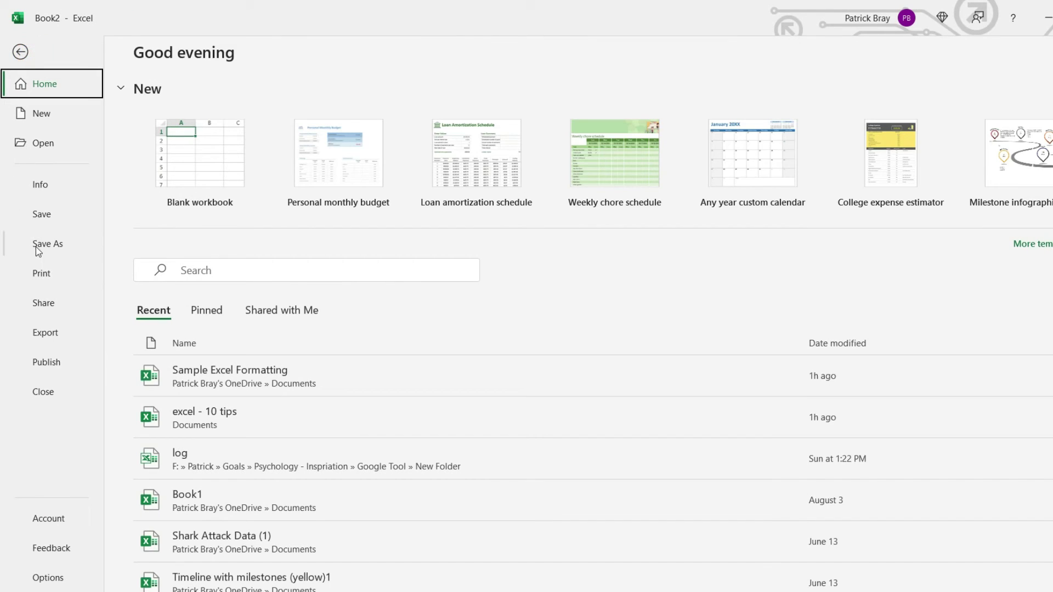
left_click(42, 274)
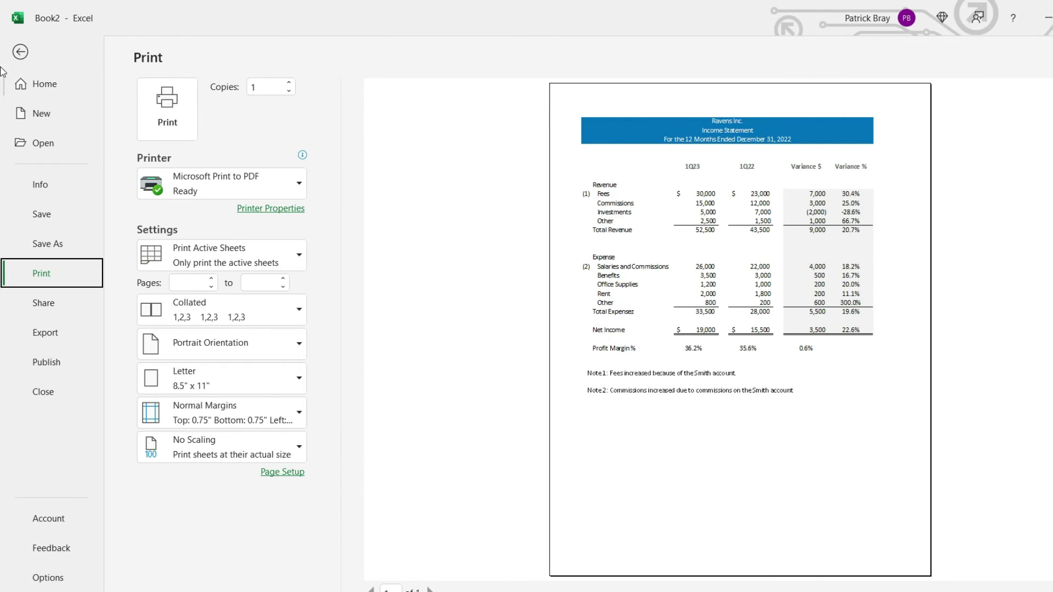
left_click(21, 52)
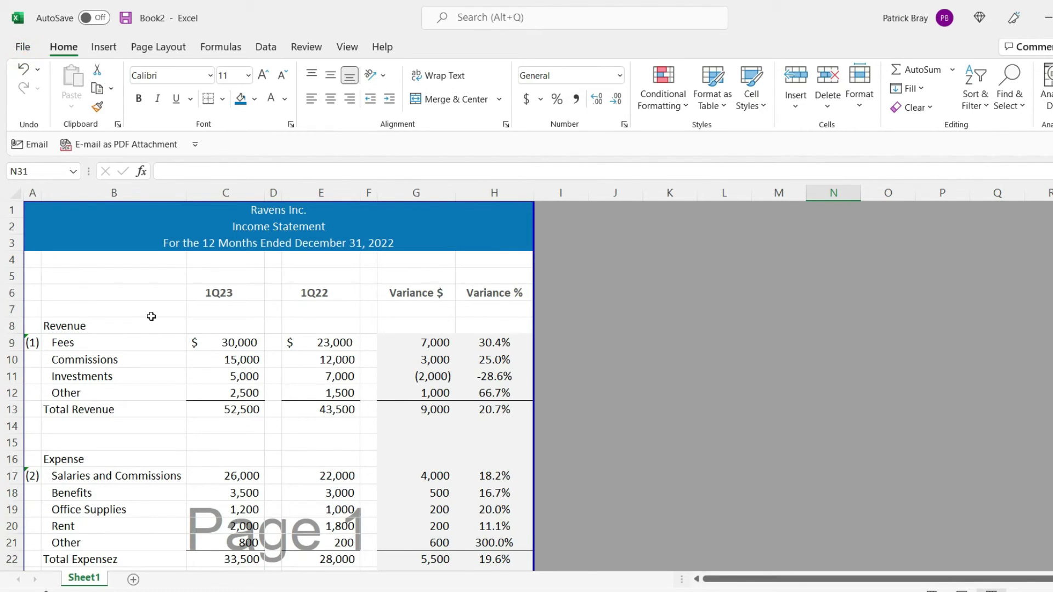
- Turn on horizontal Center on page in Page Setup's Margins and preview the printout
right_click(151, 314)
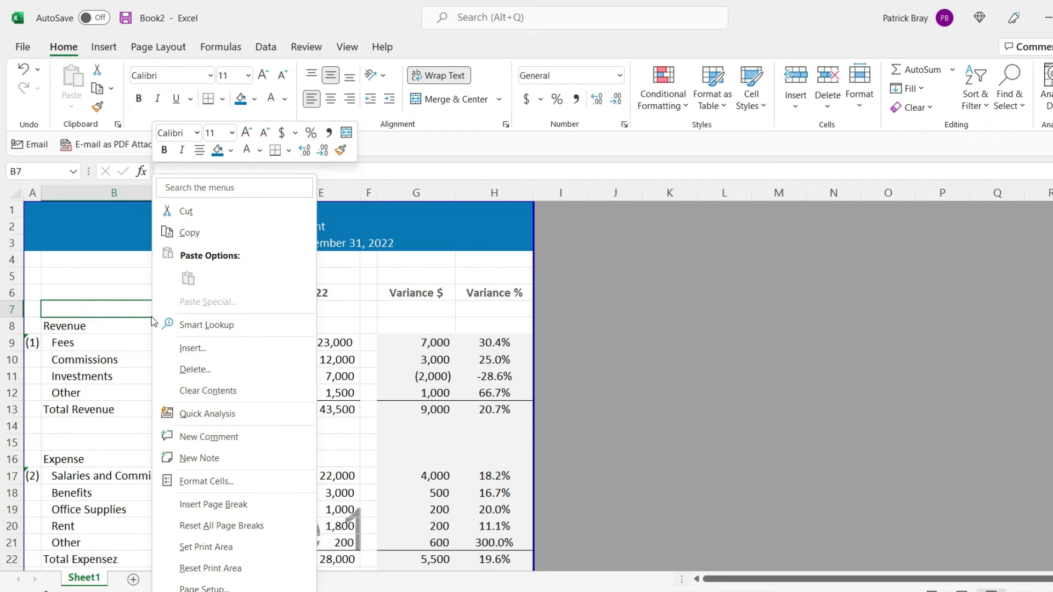
left_click(222, 586)
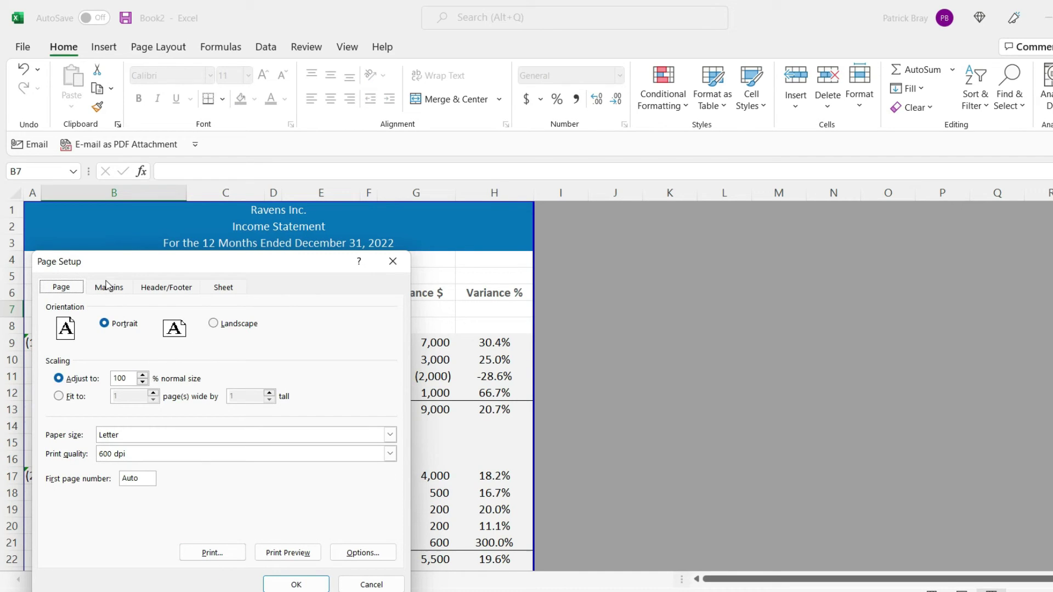
left_click(107, 286)
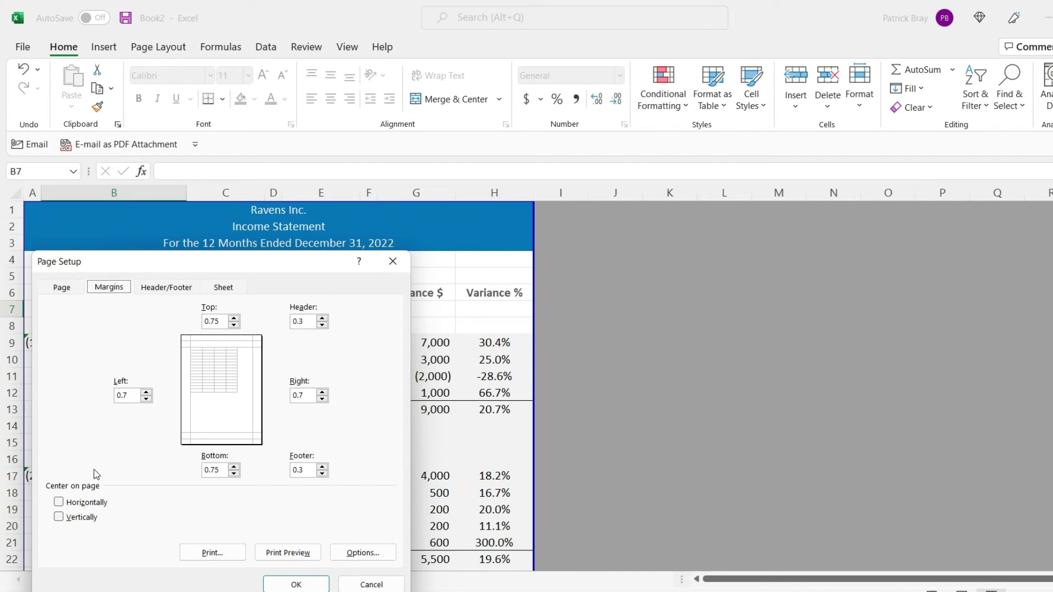
left_click(86, 502)
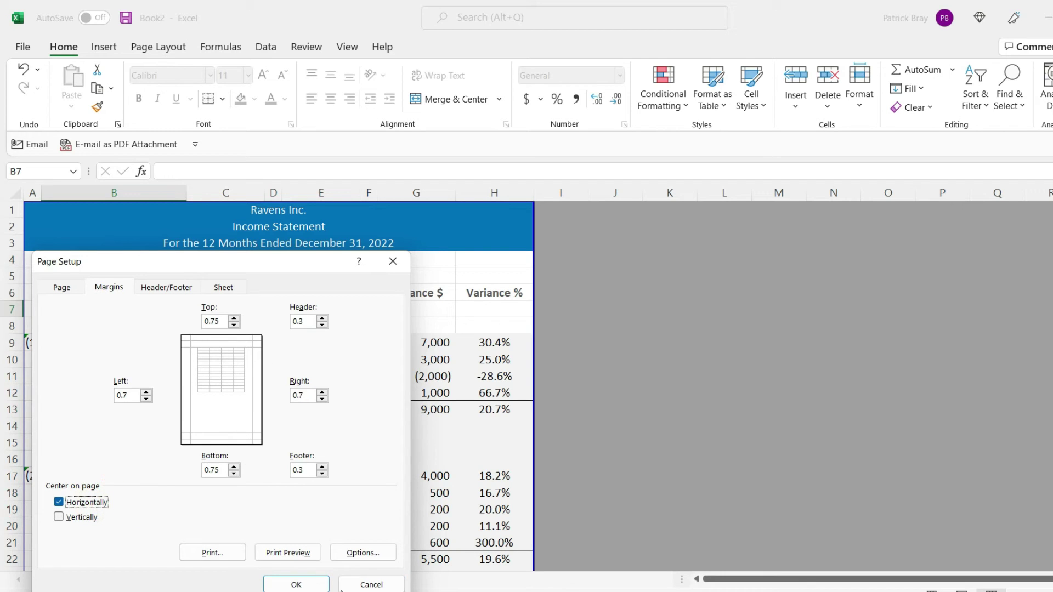
left_click(291, 554)
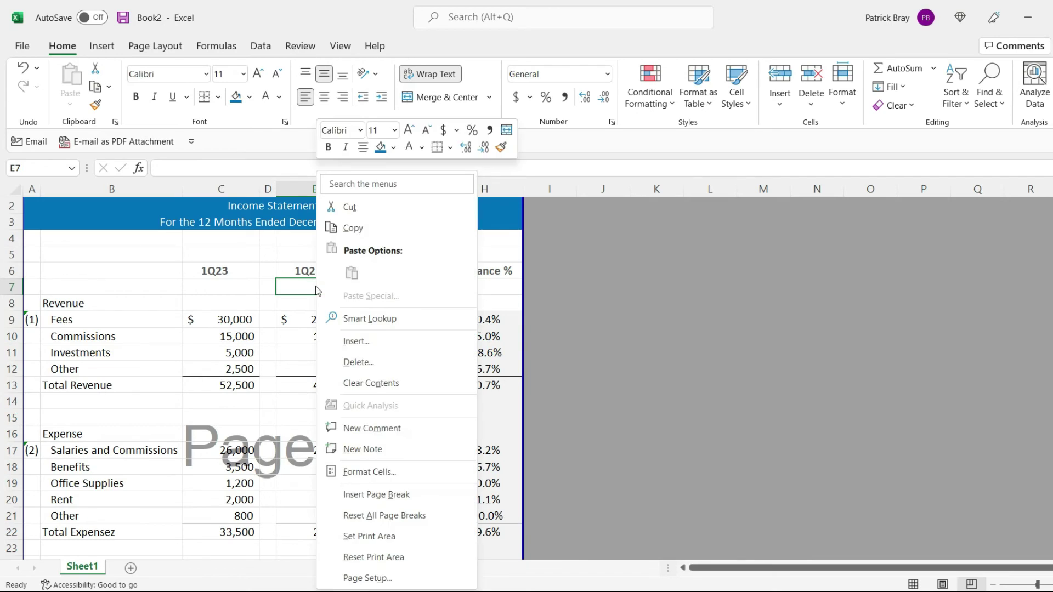
- Add a centered custom footer reading 'Page' plus the page number field, then preview it
left_click(356, 580)
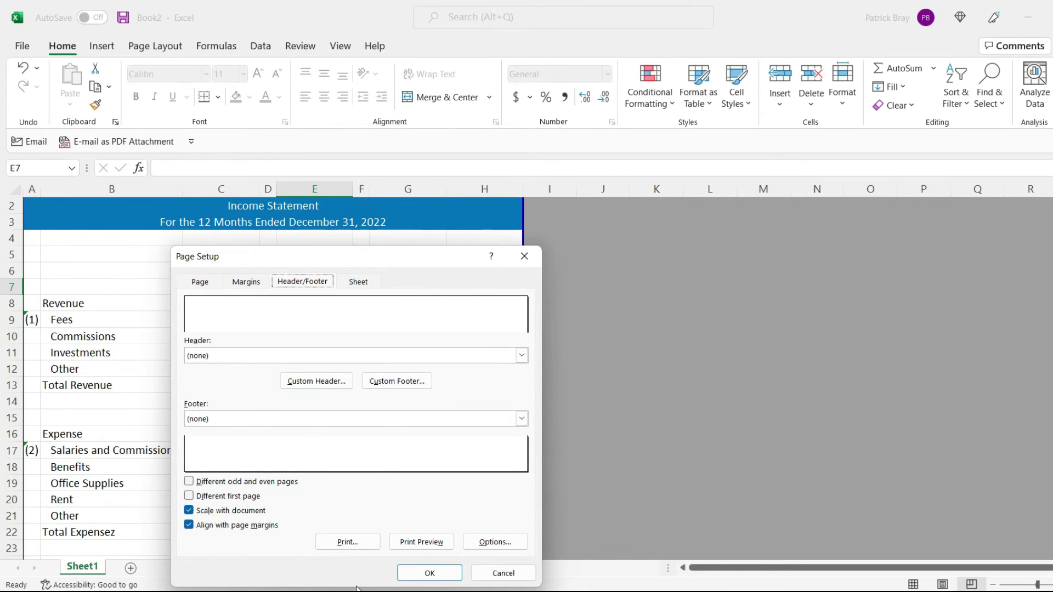
left_click(404, 384)
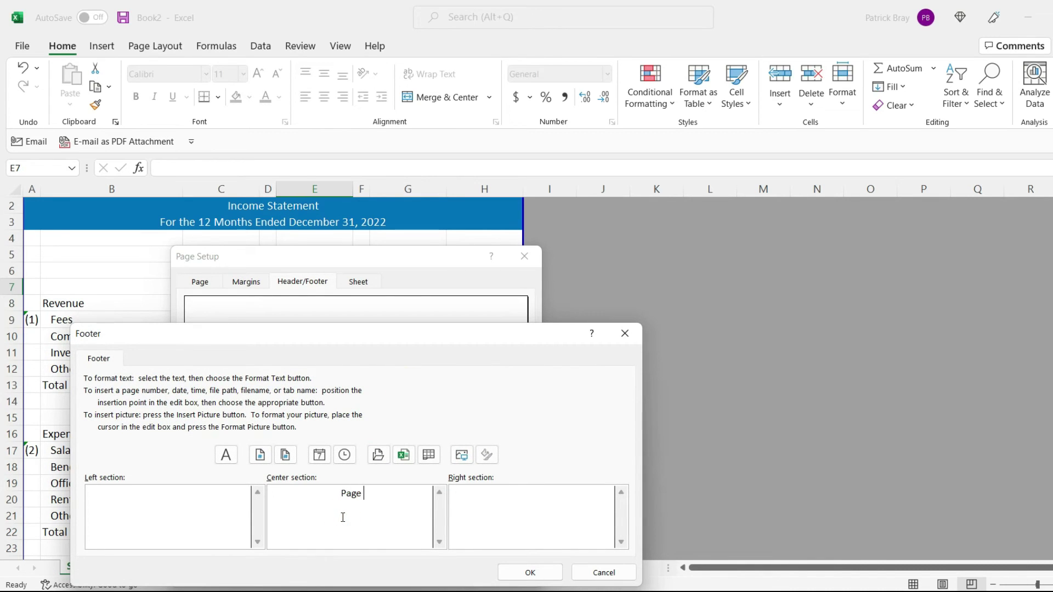
left_click(291, 458)
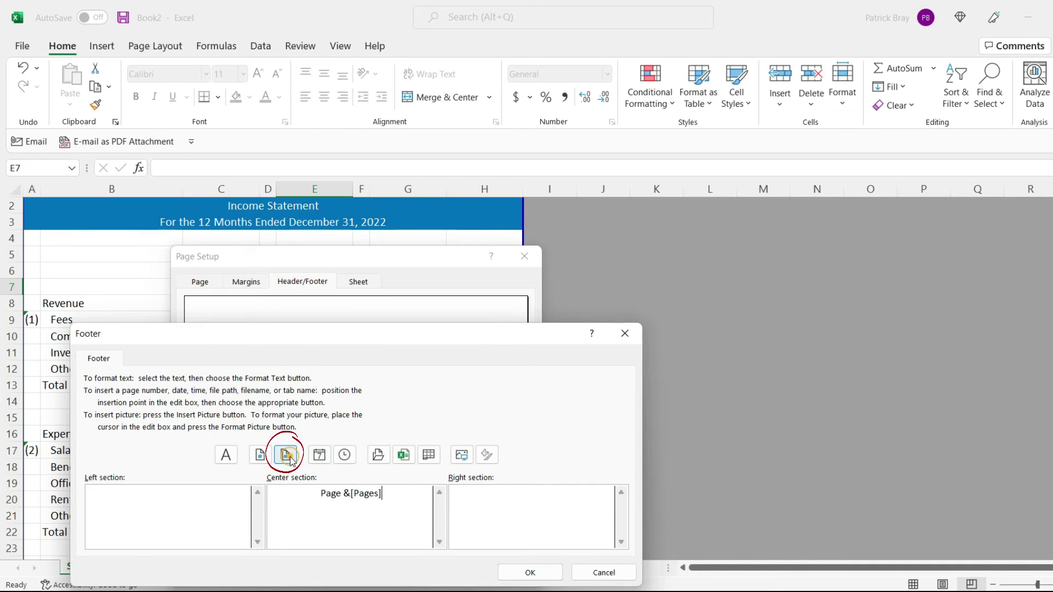
left_click(529, 573)
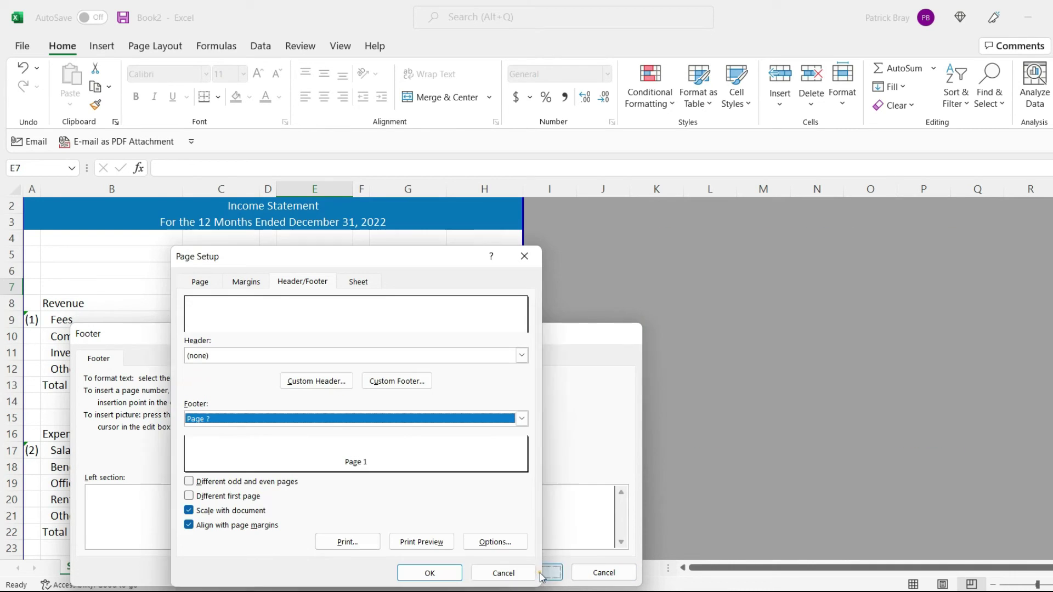
left_click(445, 547)
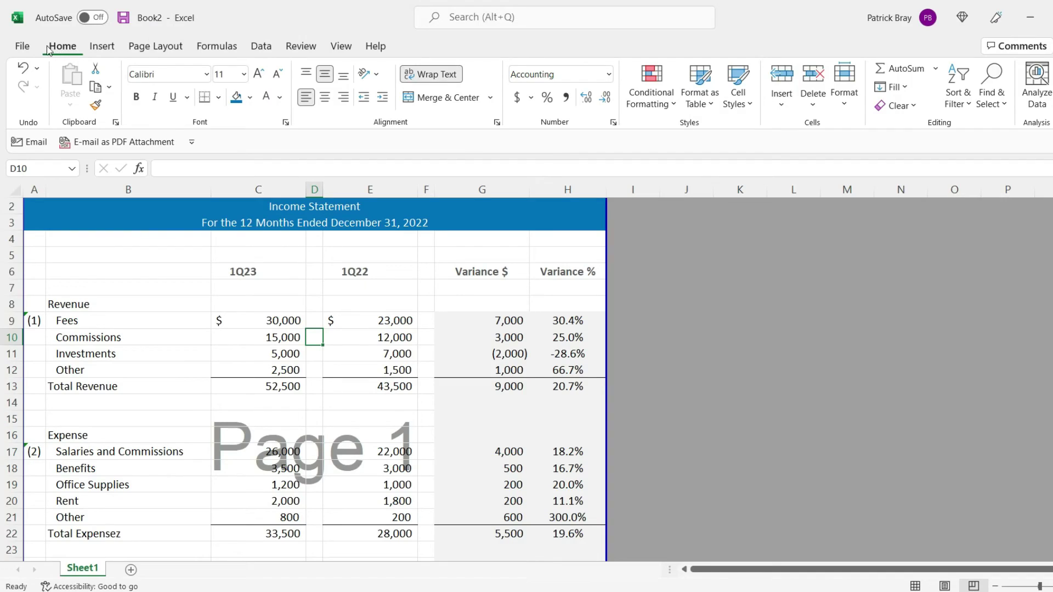
- Check the print preview of the centered report with its footer
left_click(28, 48)
left_click(35, 274)
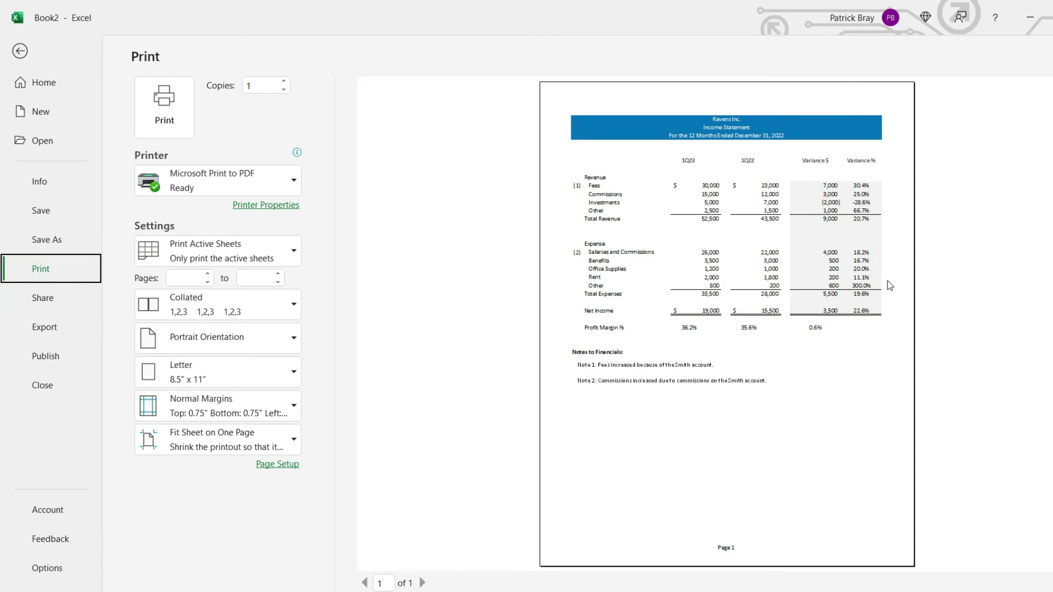
left_click(25, 51)
- Lower the left and right margins to 0.2 in Page Setup and preview the wider printout
right_click(134, 320)
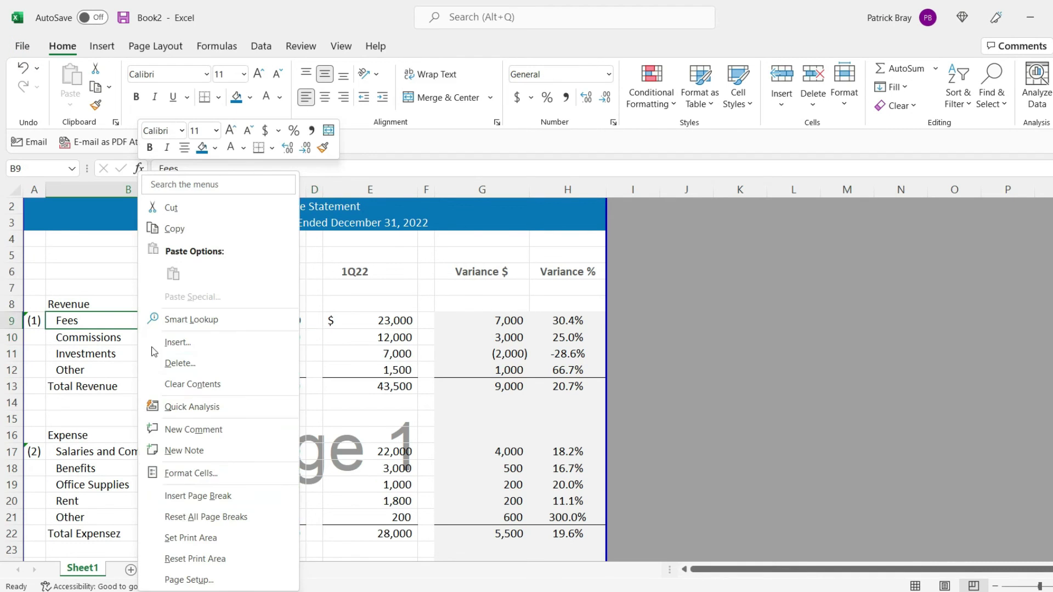
left_click(189, 579)
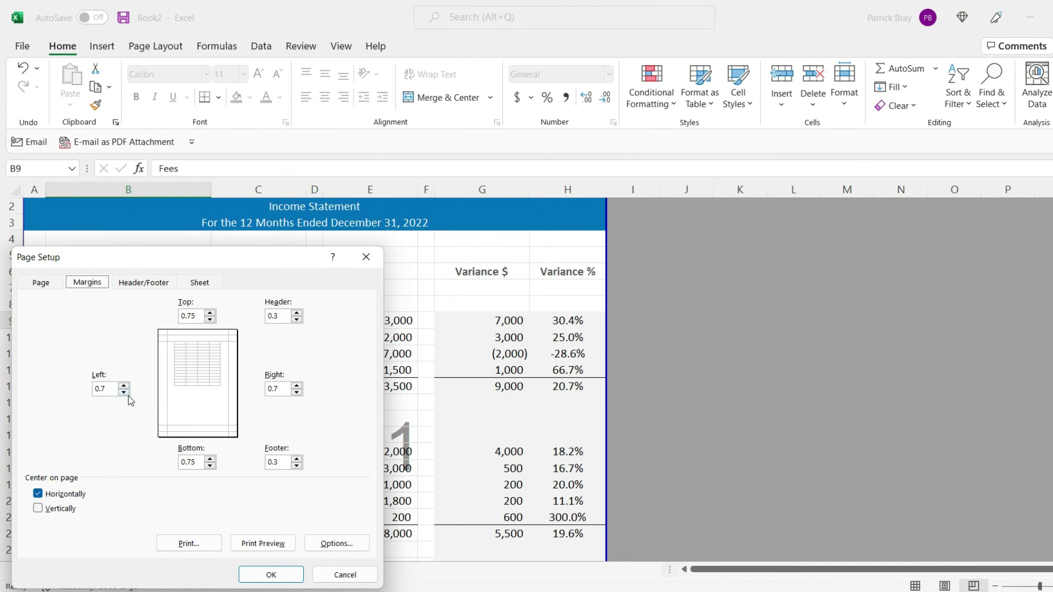
left_click(297, 392)
left_click(296, 393)
left_click(297, 393)
left_click(297, 392)
left_click(297, 393)
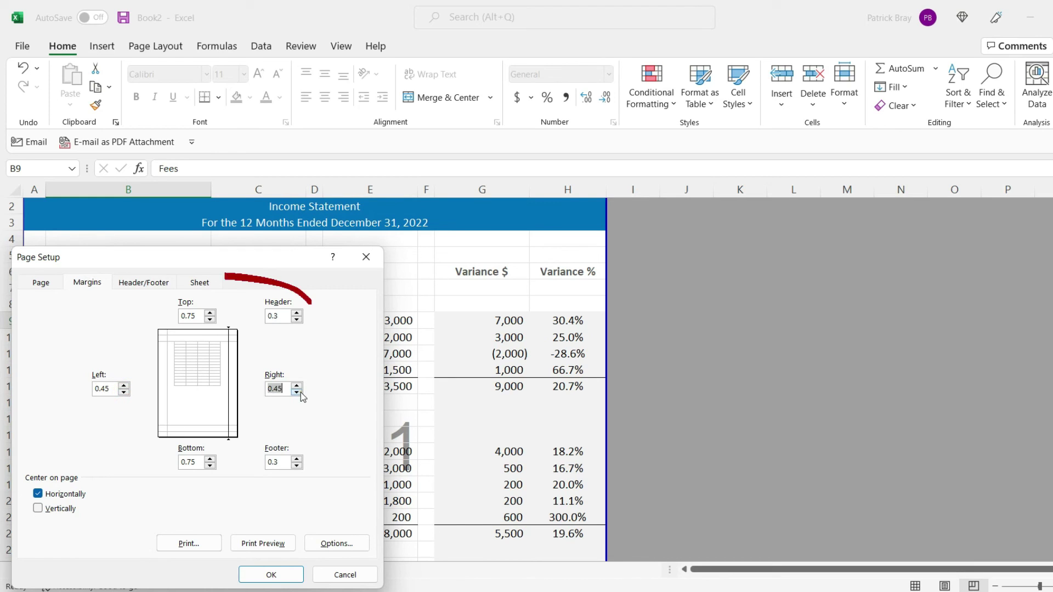
left_click(297, 392)
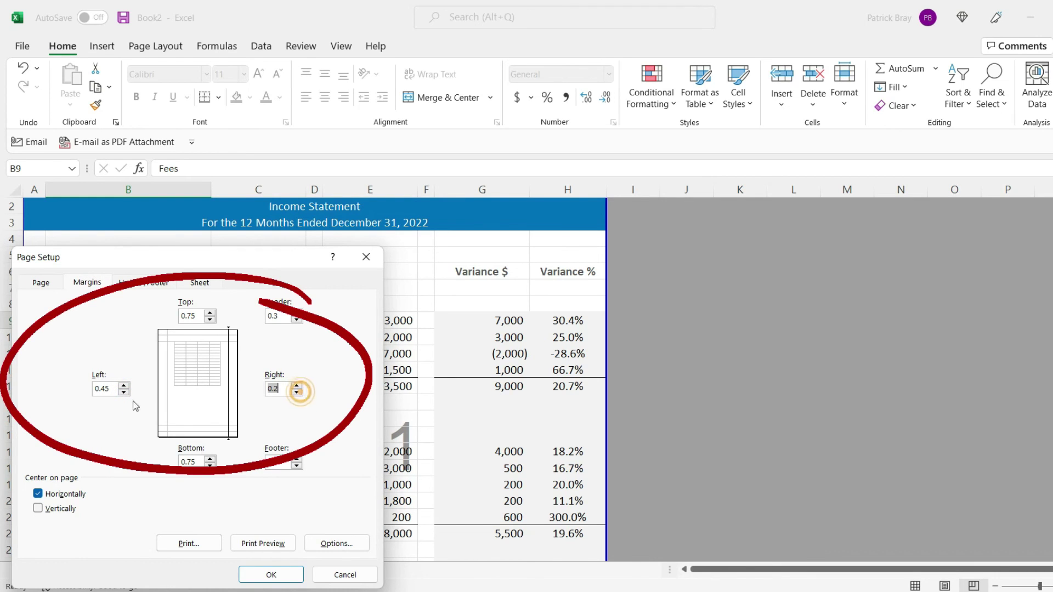
left_click(124, 392)
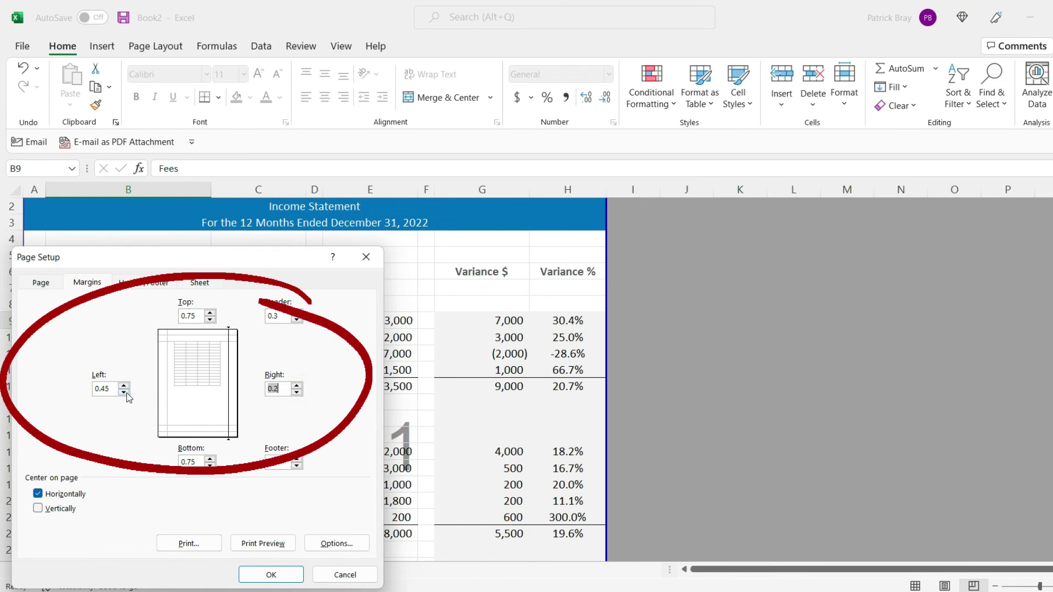
left_click(257, 550)
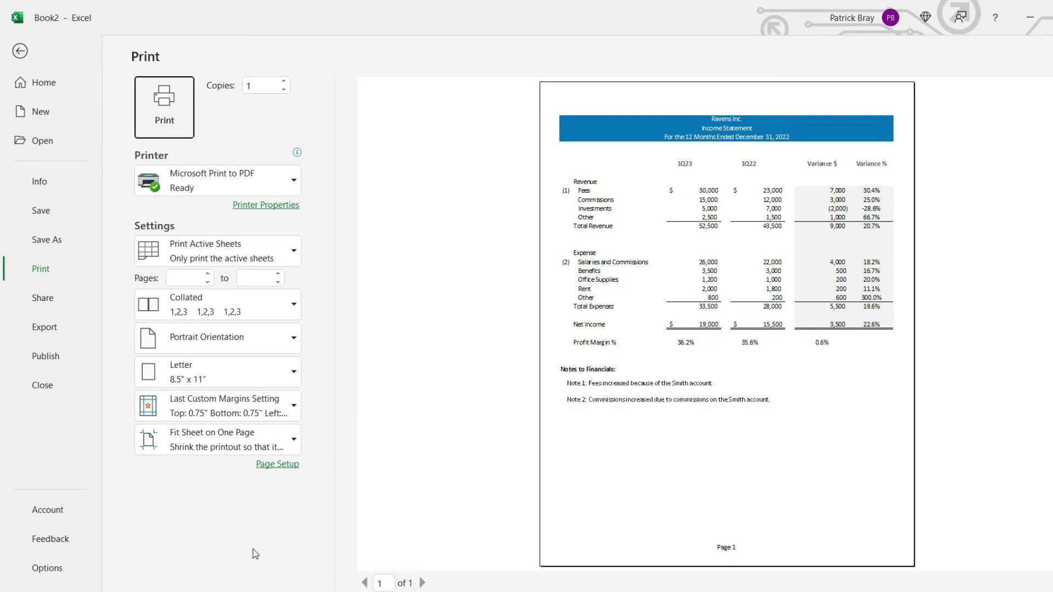
left_click(900, 306)
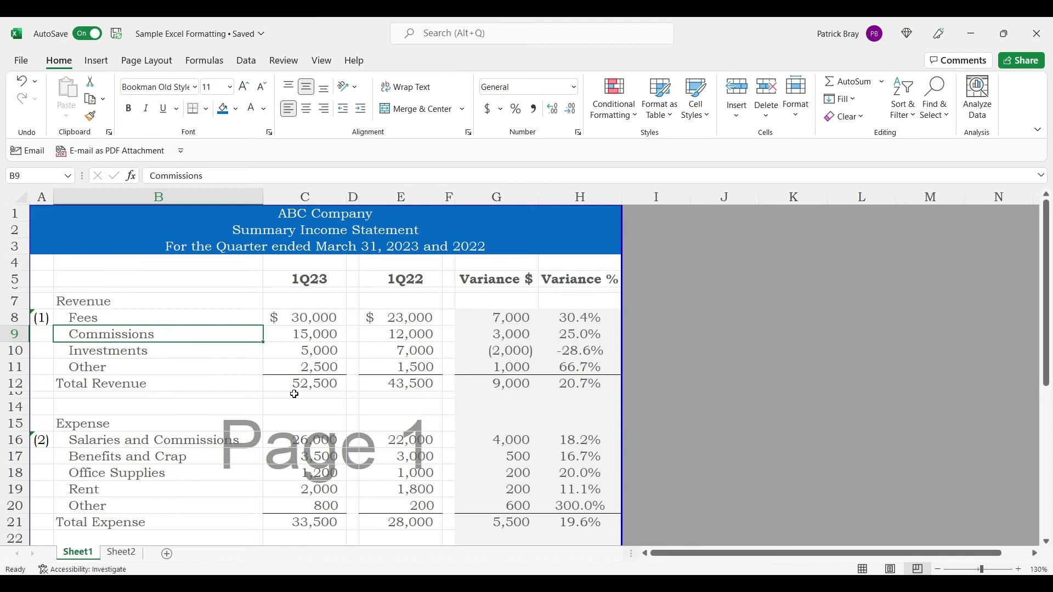
- Preview the income statement's current fit-to-one-page printout, then return to the worksheet
right_click(295, 394)
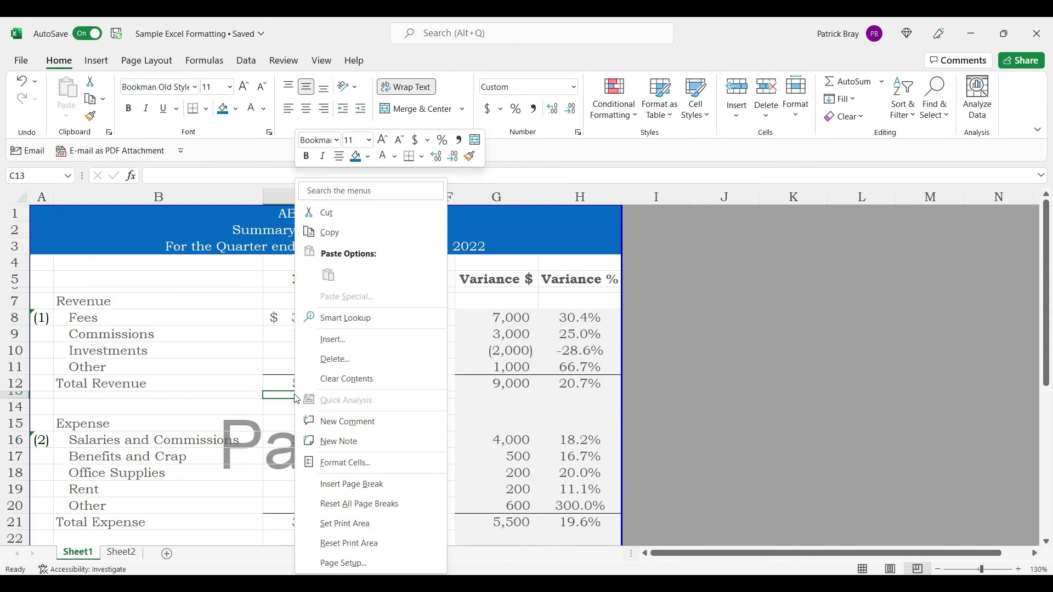
left_click(362, 565)
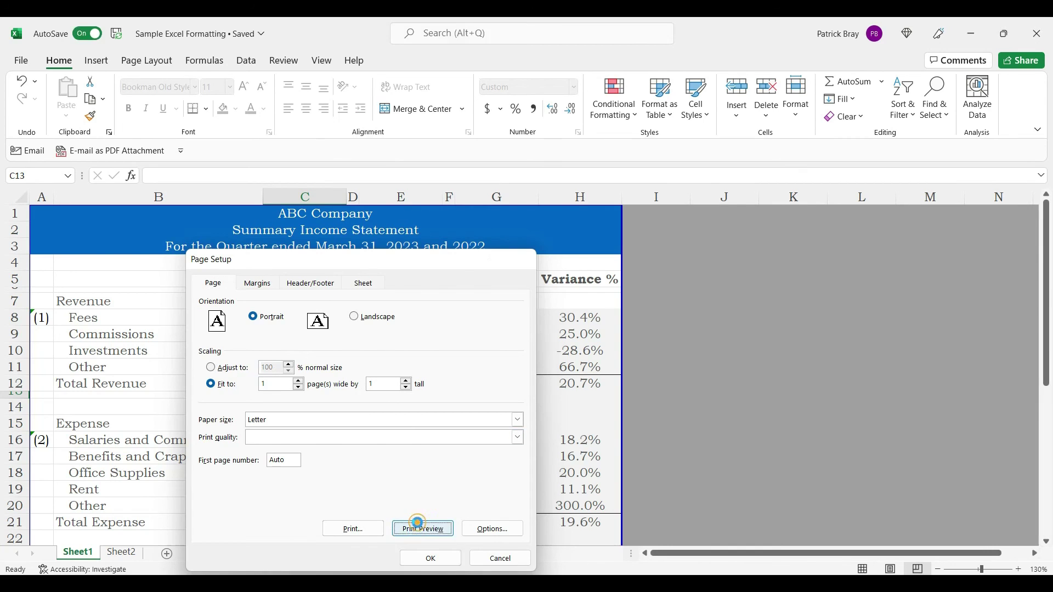
left_click(419, 527)
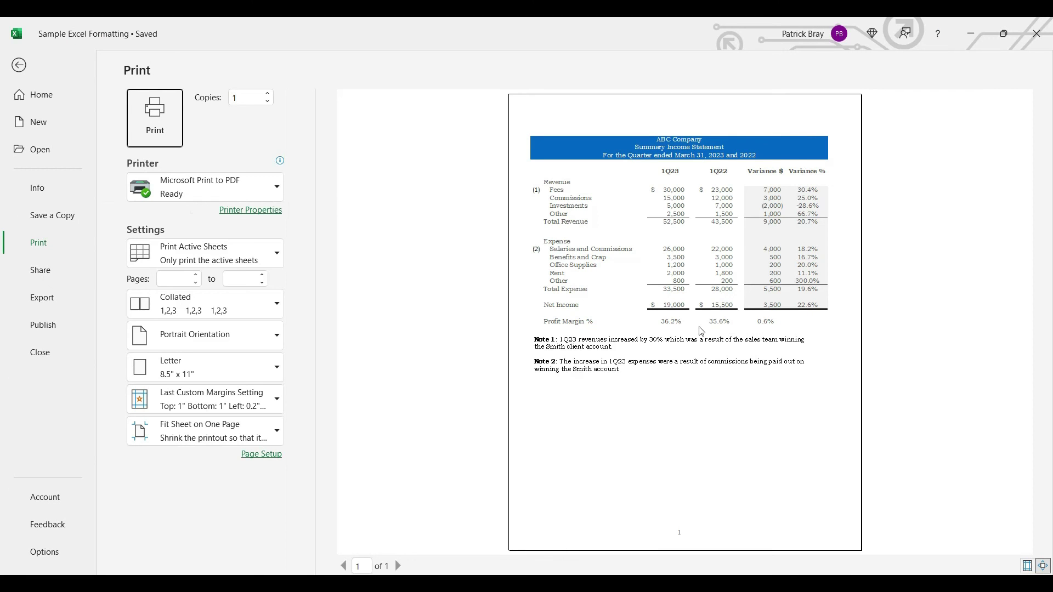
left_click(21, 70)
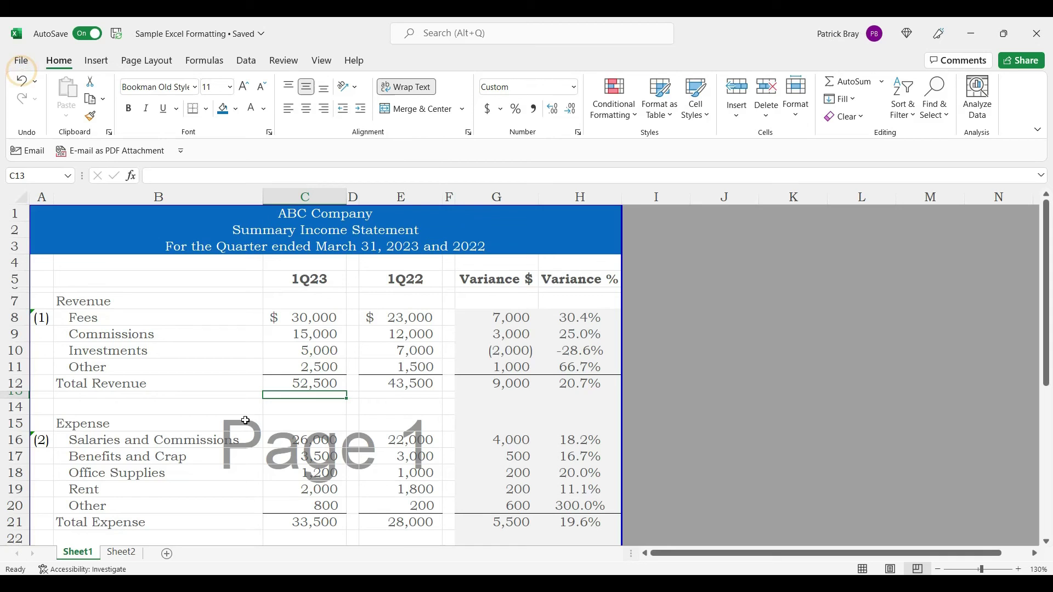
- Set Page Setup scaling to adjust to 101% of normal size and preview the printout
right_click(245, 406)
left_click(299, 562)
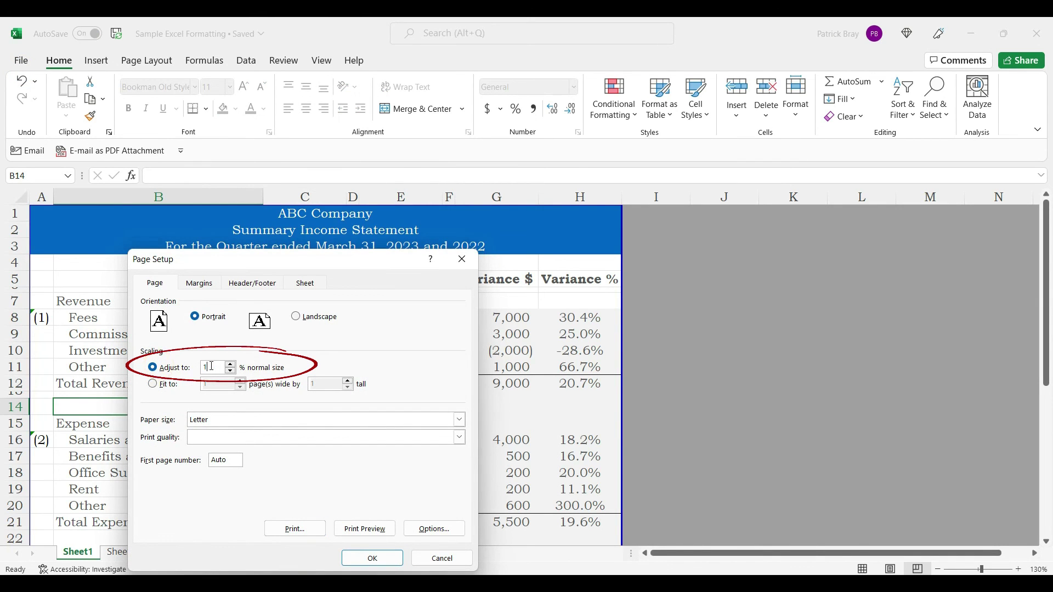
left_click(364, 529)
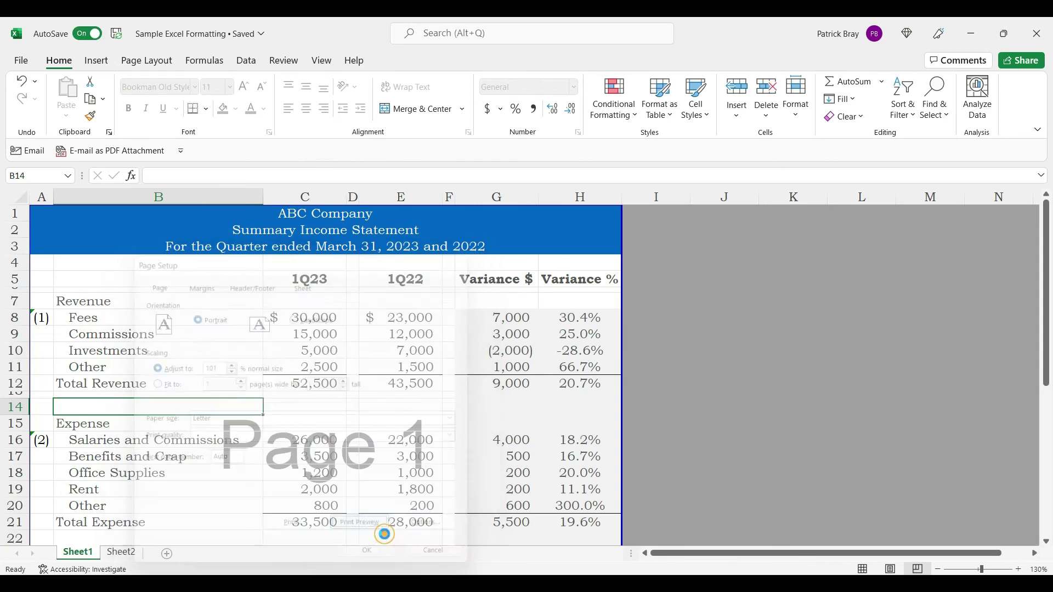